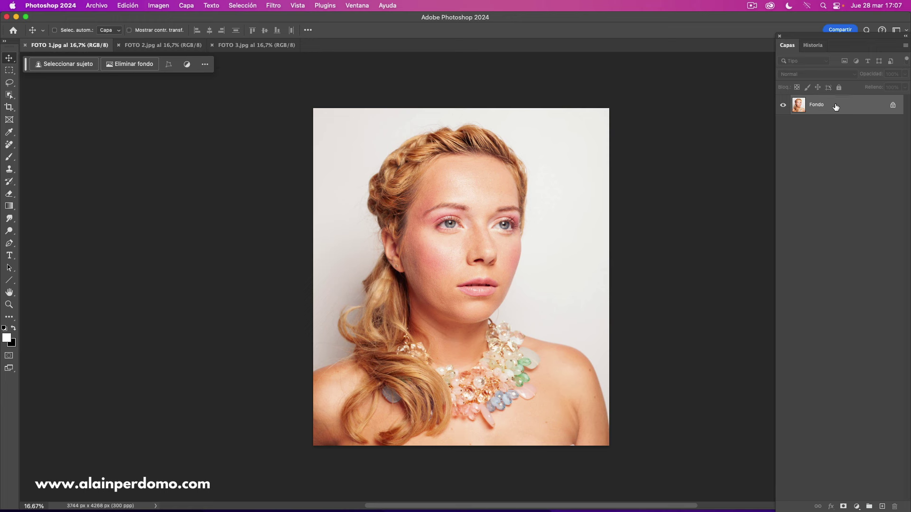
- Duplicate FOTO 1's Fondo layer as Capa 1 and bring up the Reblum filter options
{"action": "key", "text": "ctrl+j"}
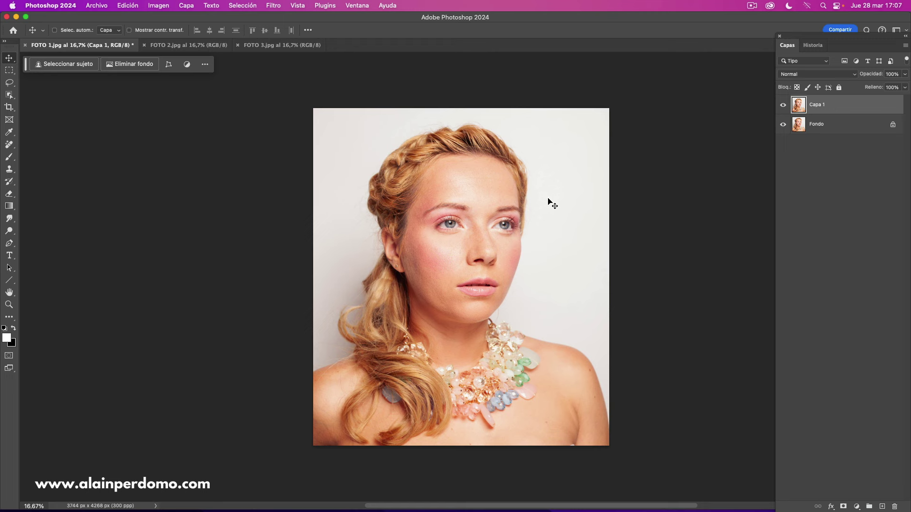
{"action": "left_click", "coordinate": [272, 6]}
{"action": "mouse_move", "coordinate": [280, 201]}
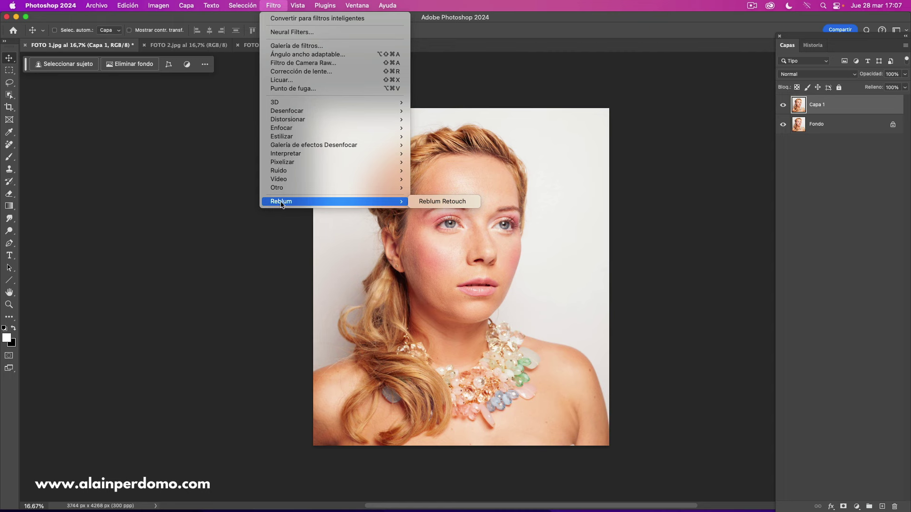
- Run Reblum Retouch on Capa 1 and compare the Natural result against the original
{"action": "left_click", "coordinate": [452, 202]}
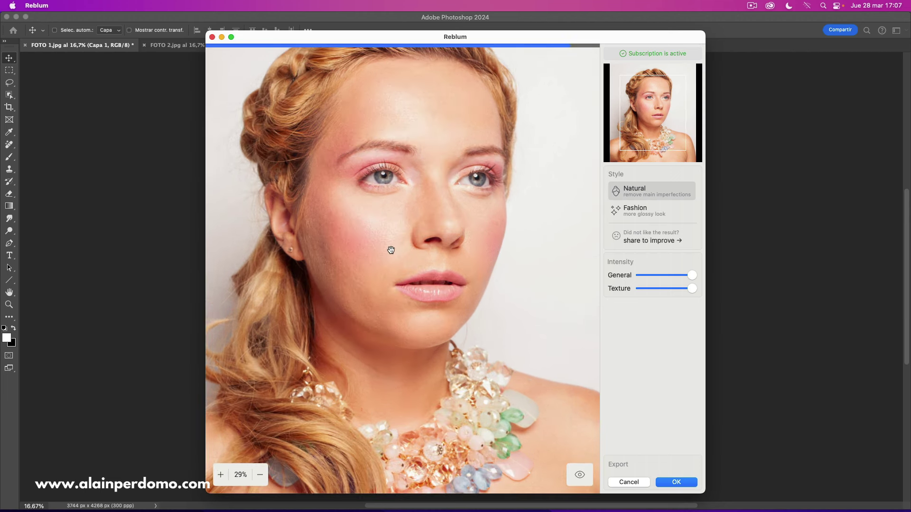
{"action": "scroll", "coordinate": [391, 248], "scroll_direction": "up", "scroll_amount": 2}
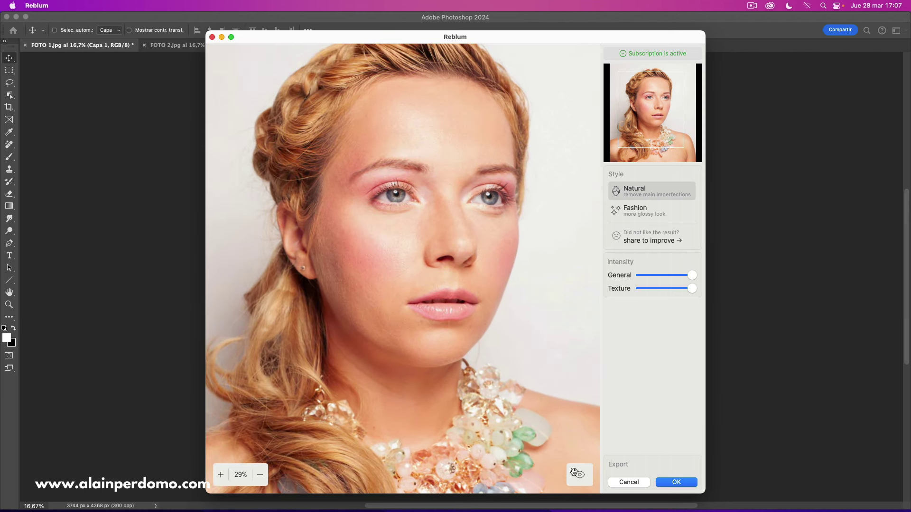
{"action": "left_click", "coordinate": [580, 475]}
{"action": "left_click", "coordinate": [580, 476]}
{"action": "left_click", "coordinate": [580, 476]}
{"action": "left_click", "coordinate": [579, 475]}
{"action": "left_click", "coordinate": [579, 475]}
{"action": "left_click_drag", "start_coordinate": [575, 467], "coordinate": [567, 471]}
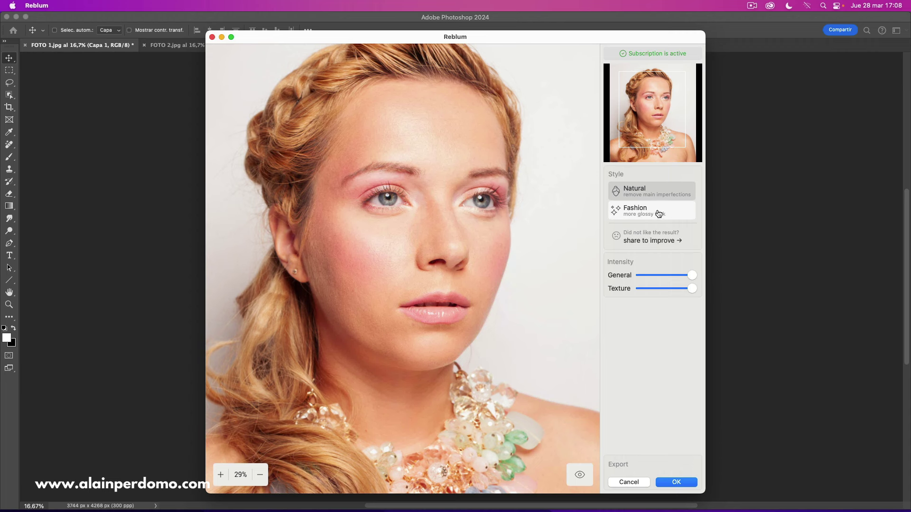
- Switch the retouch style to Fashion and zoom the preview in on the face
{"action": "left_click", "coordinate": [658, 213]}
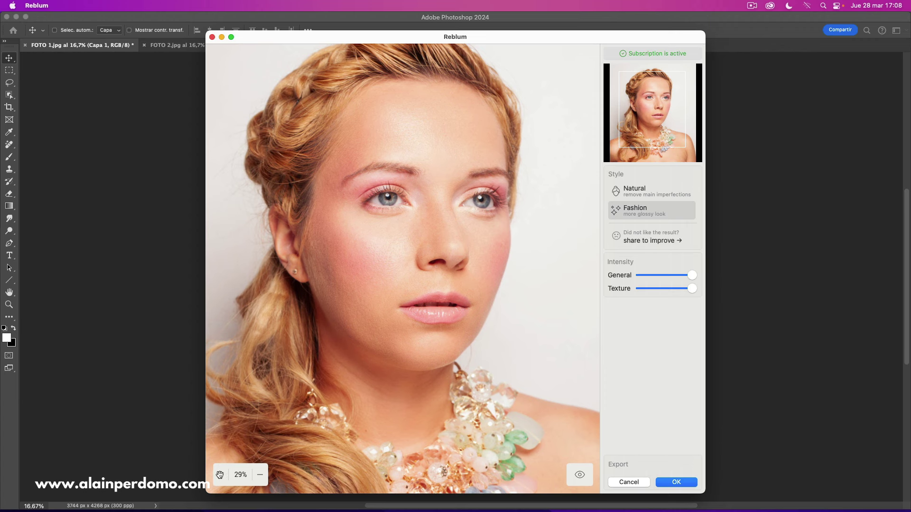
{"action": "left_click", "coordinate": [221, 475]}
{"action": "left_click_drag", "start_coordinate": [401, 233], "coordinate": [418, 313]}
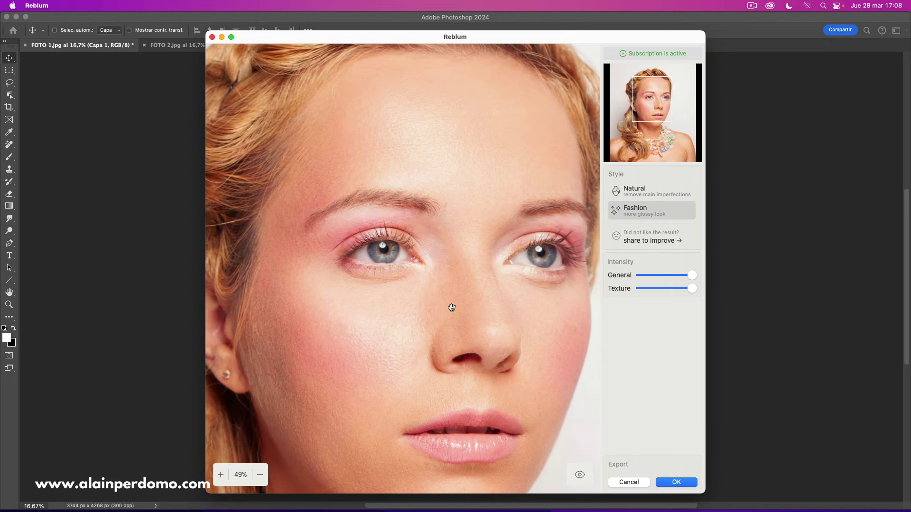
{"action": "left_click_drag", "start_coordinate": [462, 287], "coordinate": [458, 283]}
{"action": "scroll", "coordinate": [459, 275], "scroll_direction": "up", "scroll_amount": 2}
{"action": "scroll", "coordinate": [465, 242], "scroll_direction": "up", "scroll_amount": 1}
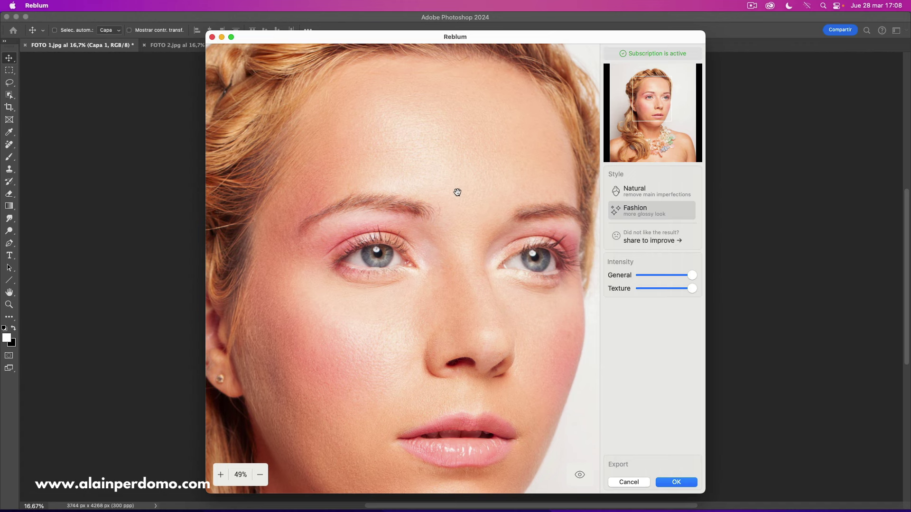
{"action": "scroll", "coordinate": [458, 191], "scroll_direction": "down", "scroll_amount": 1}
{"action": "scroll", "coordinate": [464, 177], "scroll_direction": "down", "scroll_amount": 1}
{"action": "scroll", "coordinate": [461, 198], "scroll_direction": "down", "scroll_amount": 1}
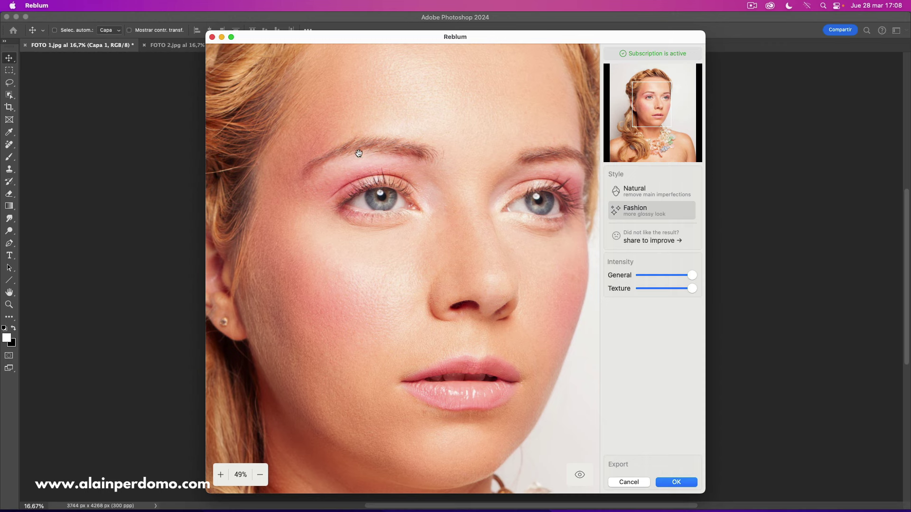
{"action": "scroll", "coordinate": [449, 156], "scroll_direction": "up", "scroll_amount": 4}
{"action": "scroll", "coordinate": [461, 129], "scroll_direction": "down", "scroll_amount": 4}
{"action": "scroll", "coordinate": [460, 129], "scroll_direction": "right", "scroll_amount": 2}
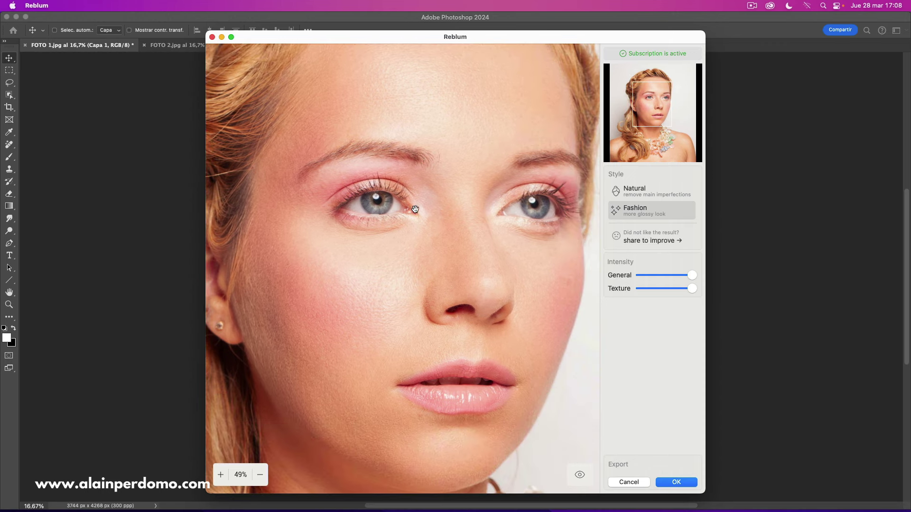
{"action": "scroll", "coordinate": [450, 328], "scroll_direction": "down", "scroll_amount": 1}
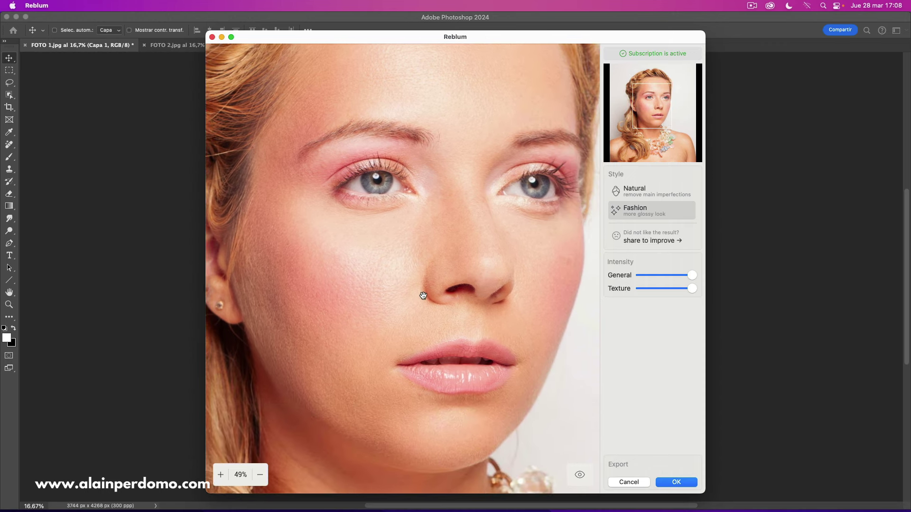
- Toggle before/after repeatedly to compare the Fashion skin, then zoom the preview back out
{"action": "left_click", "coordinate": [579, 475]}
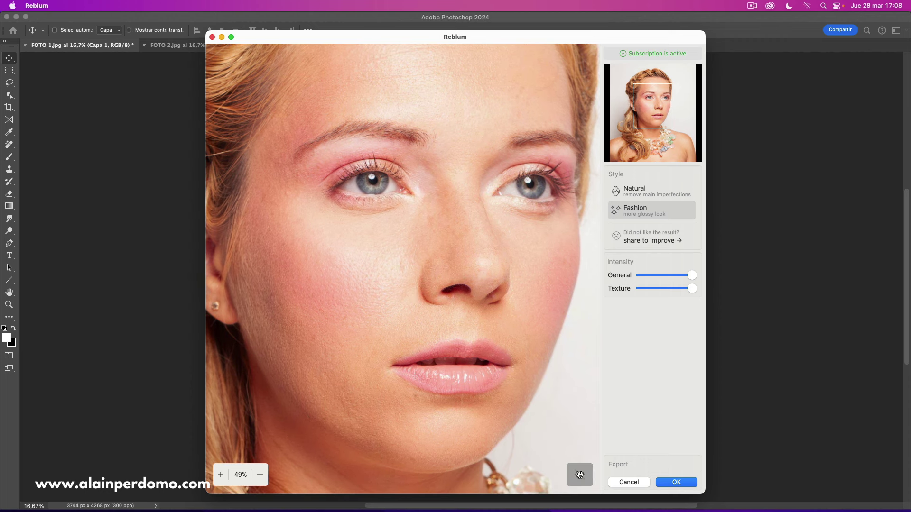
{"action": "left_click", "coordinate": [579, 475]}
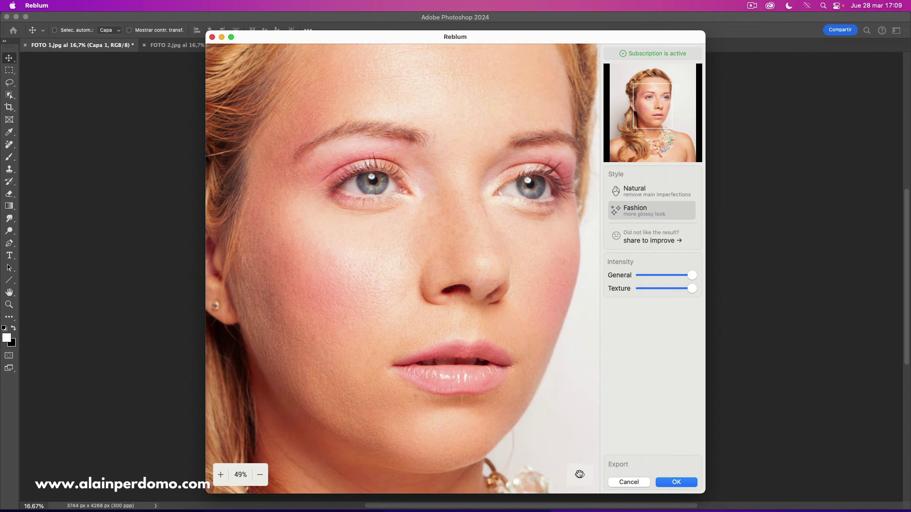
{"action": "left_click", "coordinate": [580, 475]}
{"action": "left_click", "coordinate": [579, 475]}
{"action": "left_click", "coordinate": [579, 475]}
{"action": "left_click", "coordinate": [579, 474]}
{"action": "left_click_drag", "start_coordinate": [446, 190], "coordinate": [457, 226]}
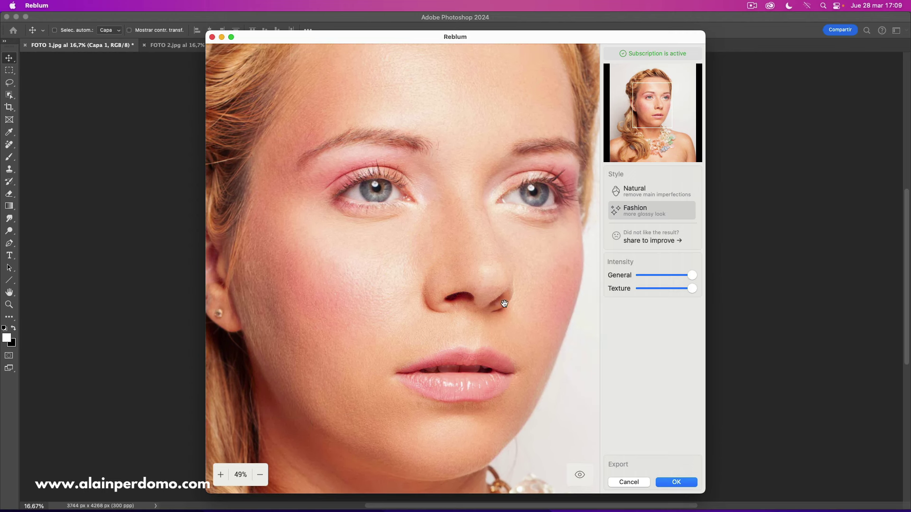
{"action": "left_click", "coordinate": [580, 475]}
{"action": "left_click", "coordinate": [579, 477]}
{"action": "left_click", "coordinate": [578, 477]}
{"action": "left_click", "coordinate": [580, 477]}
{"action": "left_click", "coordinate": [256, 475]}
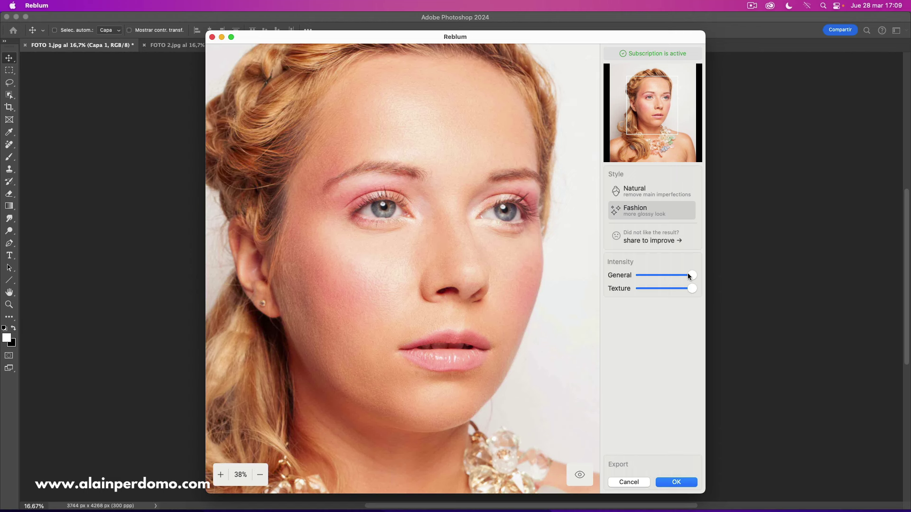
- Lower the General intensity, return it to maximum, and apply the Fashion retouch with OK
{"action": "left_click_drag", "start_coordinate": [691, 277], "coordinate": [624, 276]}
{"action": "mouse_move", "coordinate": [664, 274]}
{"action": "left_mouse_down"}
{"action": "mouse_move", "coordinate": [693, 275]}
{"action": "mouse_move", "coordinate": [647, 291]}
{"action": "mouse_move", "coordinate": [694, 305]}
{"action": "left_mouse_up"}
{"action": "left_click", "coordinate": [676, 482]}
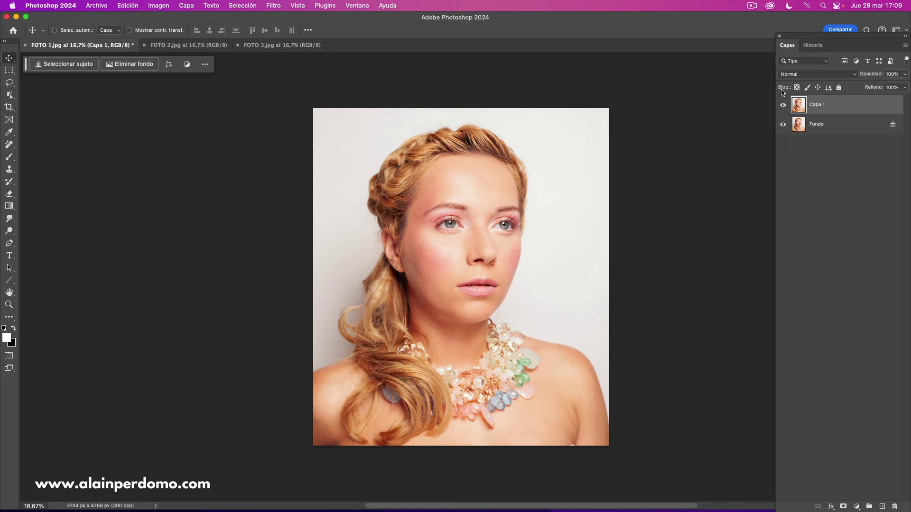
- Zoom in and toggle Capa 1's visibility to compare with the original, then switch to FOTO 2
{"action": "key", "text": "super+plus"}
{"action": "key", "text": "super+plus"}
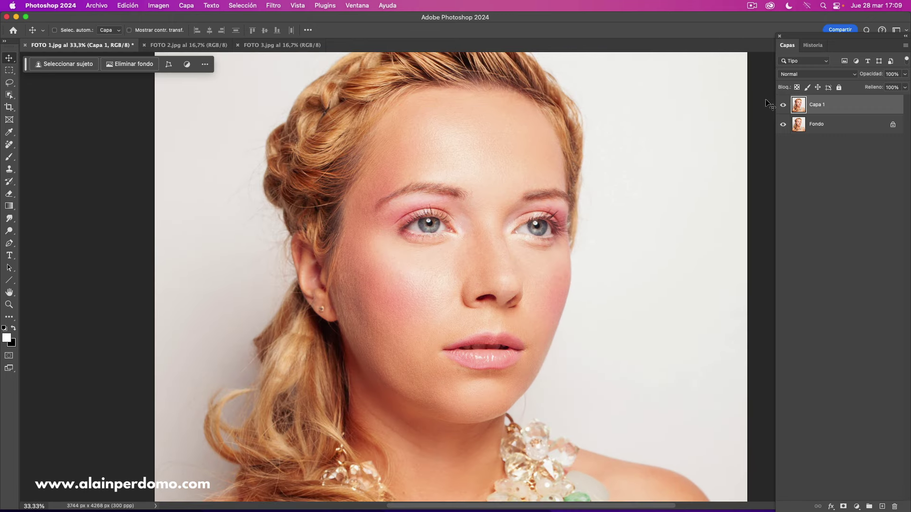
{"action": "left_click", "coordinate": [781, 107]}
{"action": "left_click", "coordinate": [779, 108]}
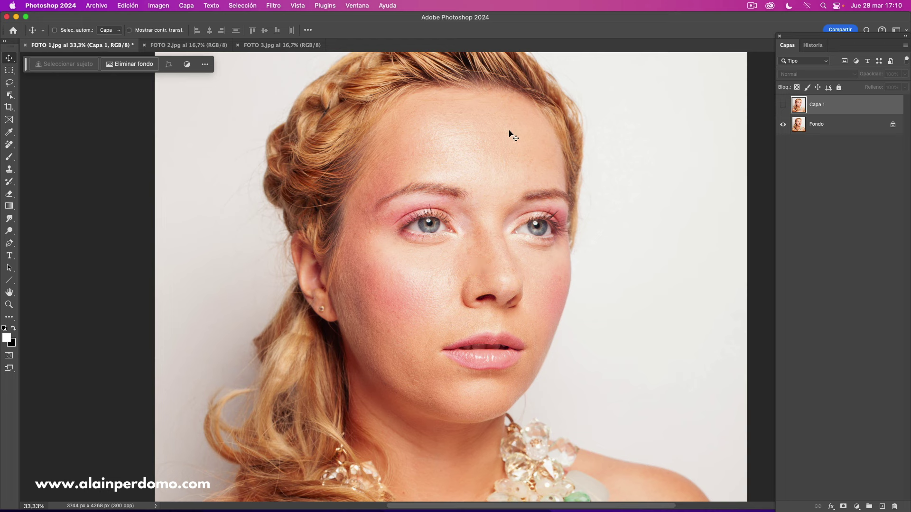
{"action": "left_click", "coordinate": [781, 109]}
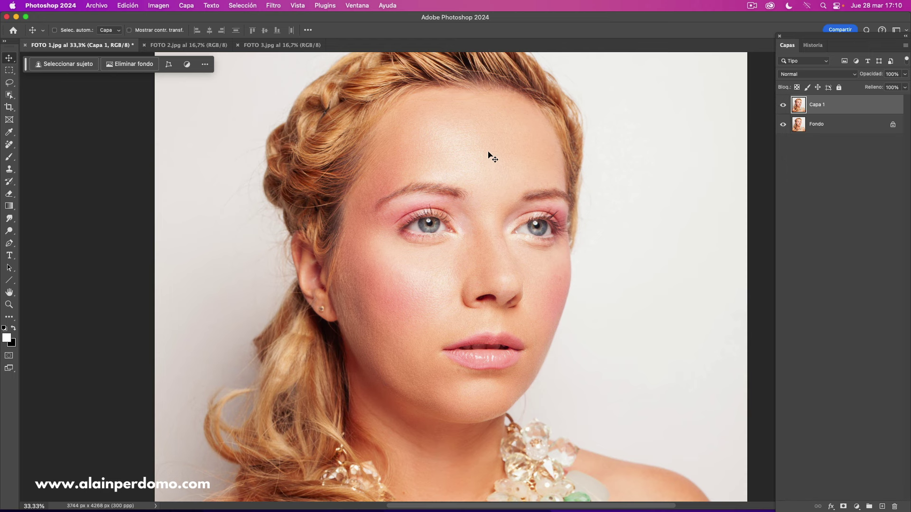
{"action": "left_click", "coordinate": [188, 45]}
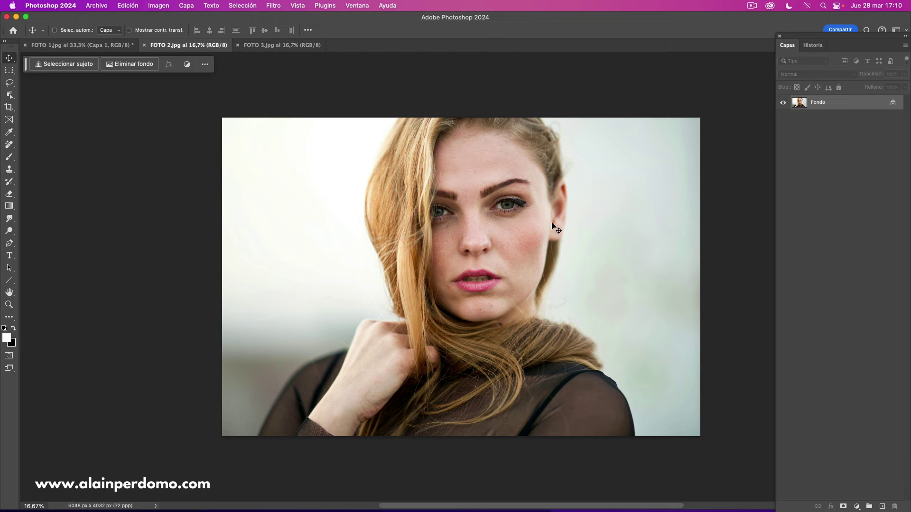
- Zoom into FOTO 2, duplicate its Fondo layer as Capa 1, and launch Reblum Retouch on it
{"action": "key", "text": "super+plus"}
{"action": "left_click_drag", "start_coordinate": [543, 258], "coordinate": [499, 302]}
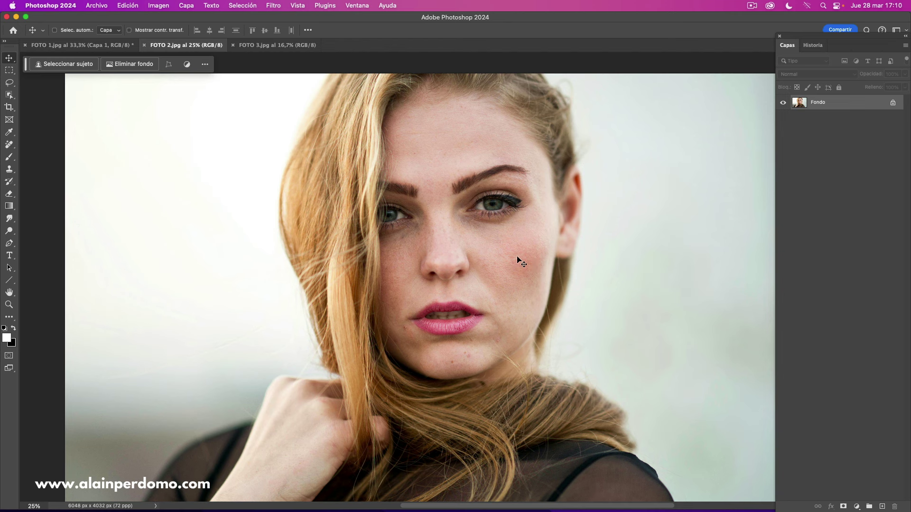
{"action": "key", "text": "super+j"}
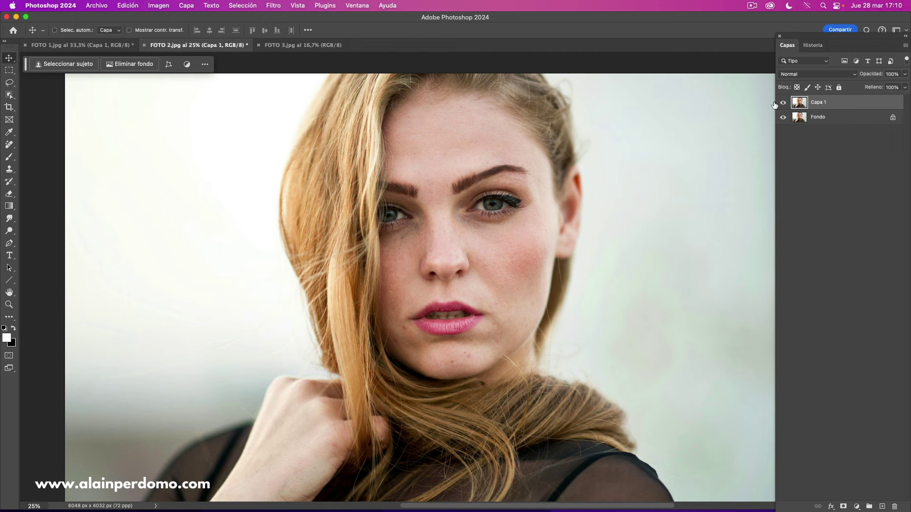
{"action": "left_click", "coordinate": [273, 6]}
{"action": "mouse_move", "coordinate": [281, 215]}
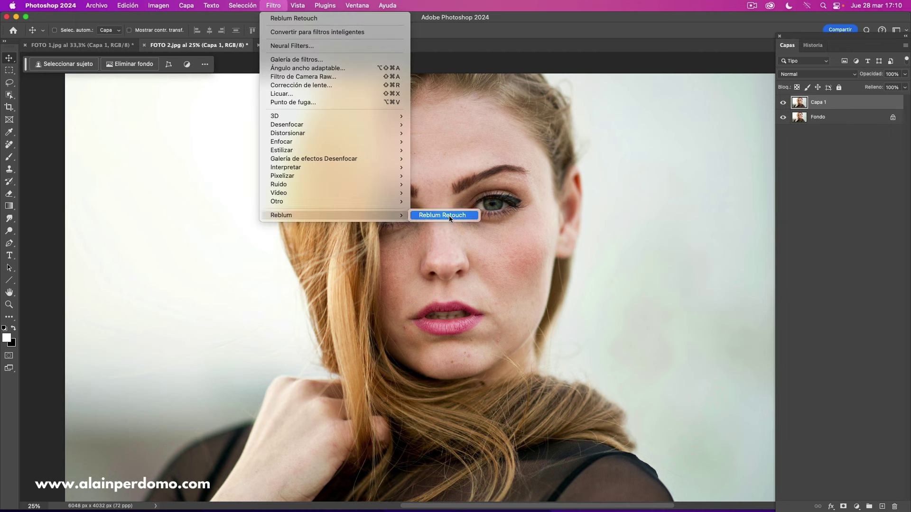
{"action": "left_click", "coordinate": [449, 216]}
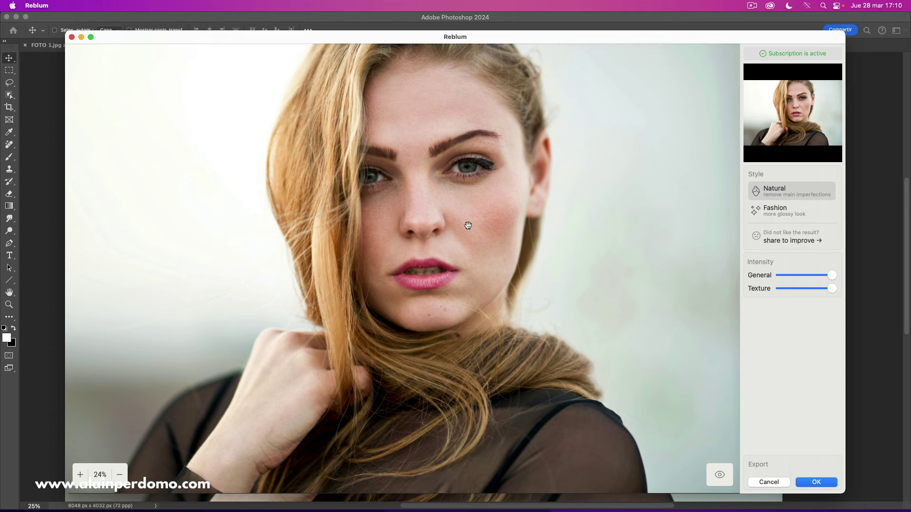
- Zoom into the face, compare the Natural retouch with the freckled original, then choose Fashion style
{"action": "left_click", "coordinate": [80, 474]}
{"action": "left_click_drag", "start_coordinate": [484, 237], "coordinate": [505, 272]}
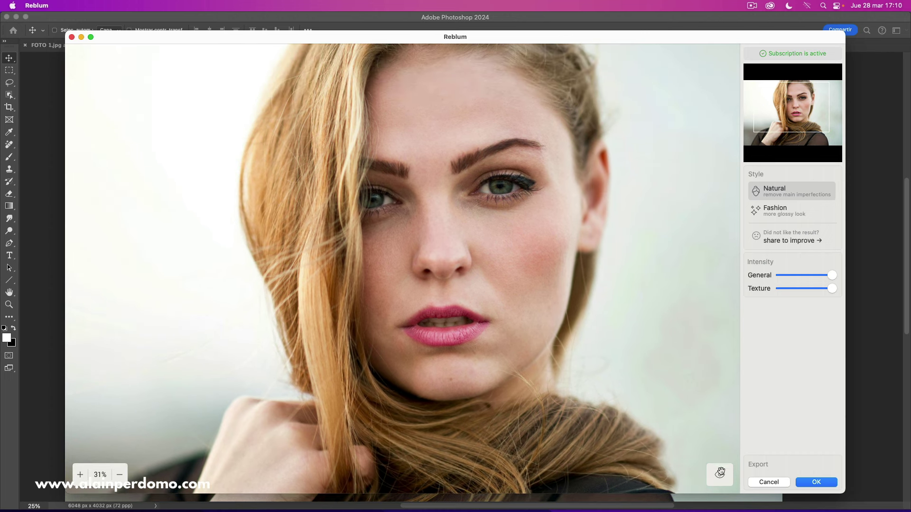
{"action": "left_click", "coordinate": [719, 474]}
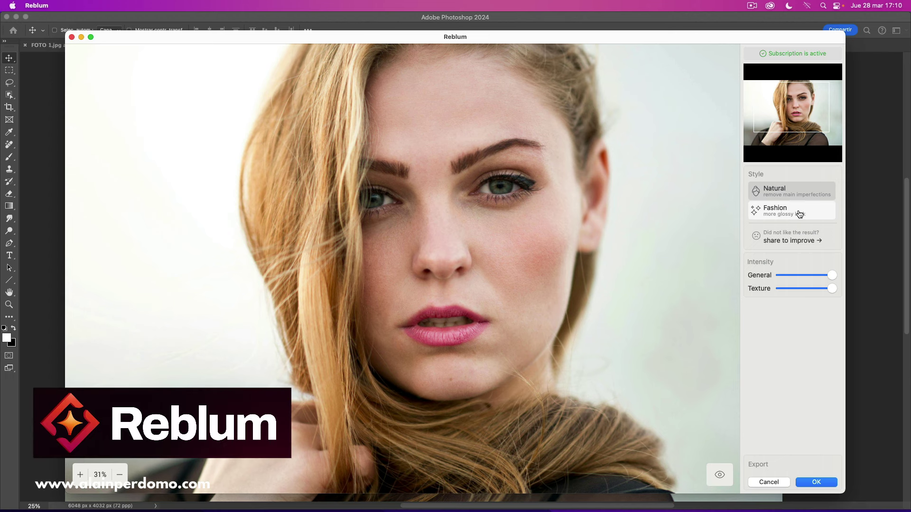
{"action": "left_click", "coordinate": [720, 475]}
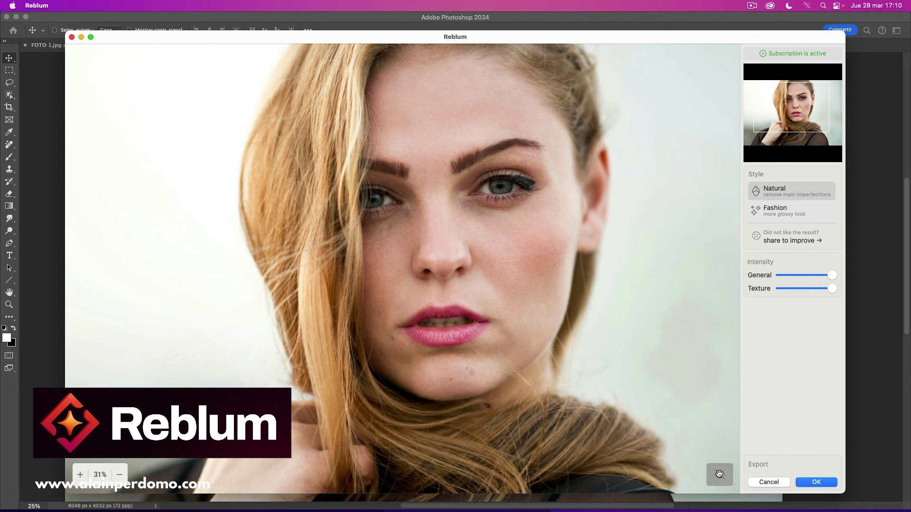
{"action": "left_click", "coordinate": [719, 475]}
{"action": "left_click", "coordinate": [720, 475]}
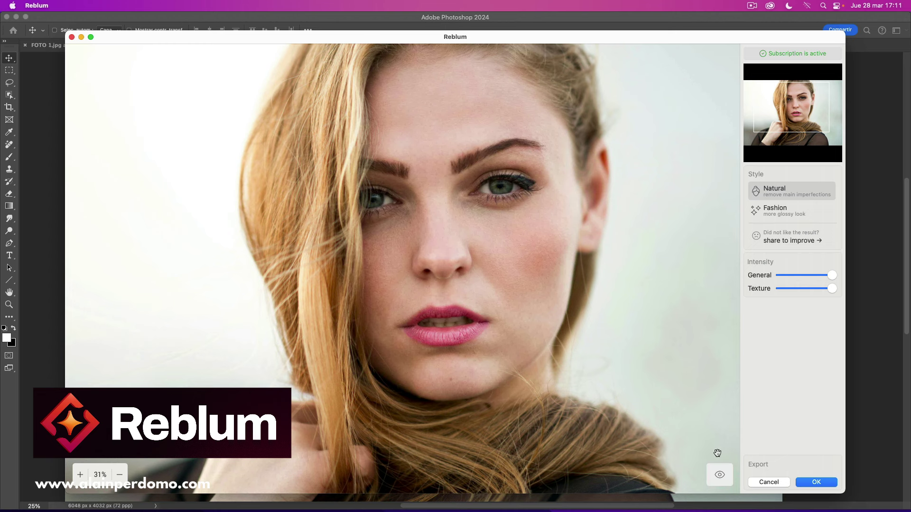
{"action": "left_click", "coordinate": [719, 475]}
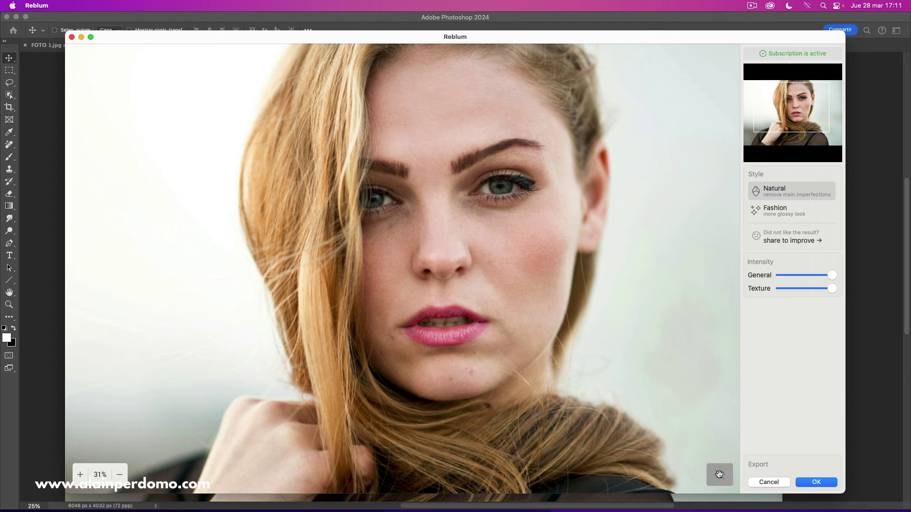
{"action": "left_click", "coordinate": [719, 474]}
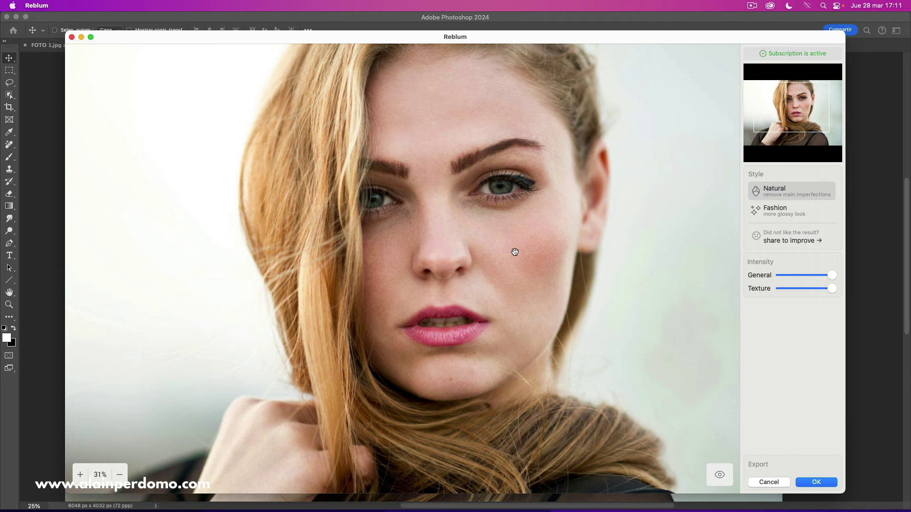
{"action": "left_click", "coordinate": [778, 213]}
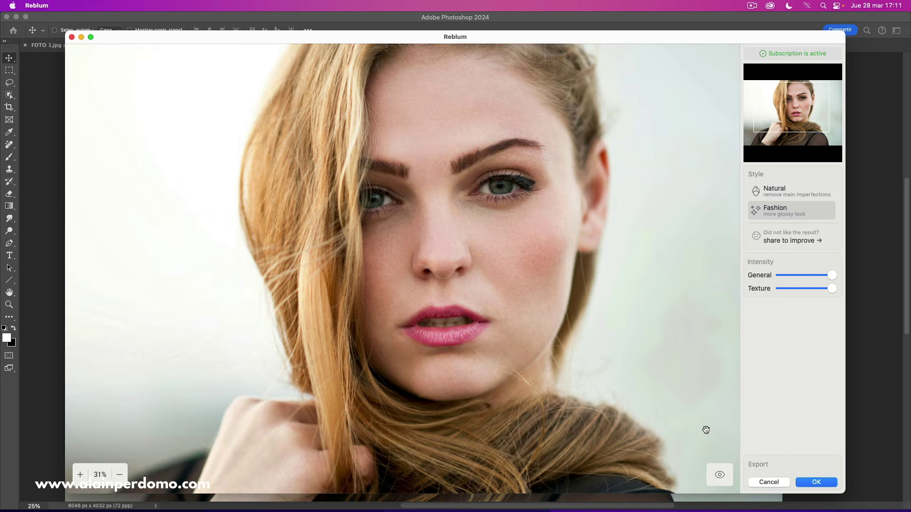
- Toggle between the original and the Fashion retouch to compare the face and eye area
{"action": "left_click", "coordinate": [718, 476]}
{"action": "left_click", "coordinate": [720, 476]}
{"action": "left_click", "coordinate": [719, 476]}
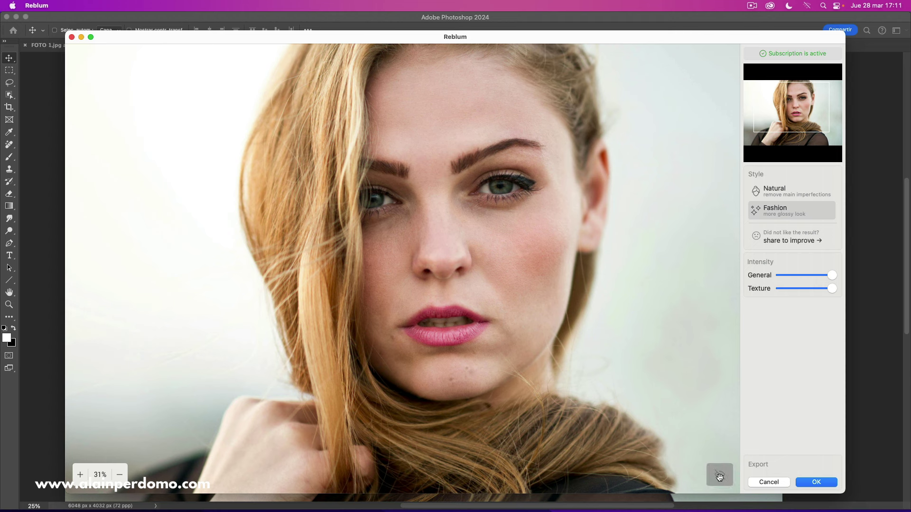
{"action": "left_click", "coordinate": [719, 476]}
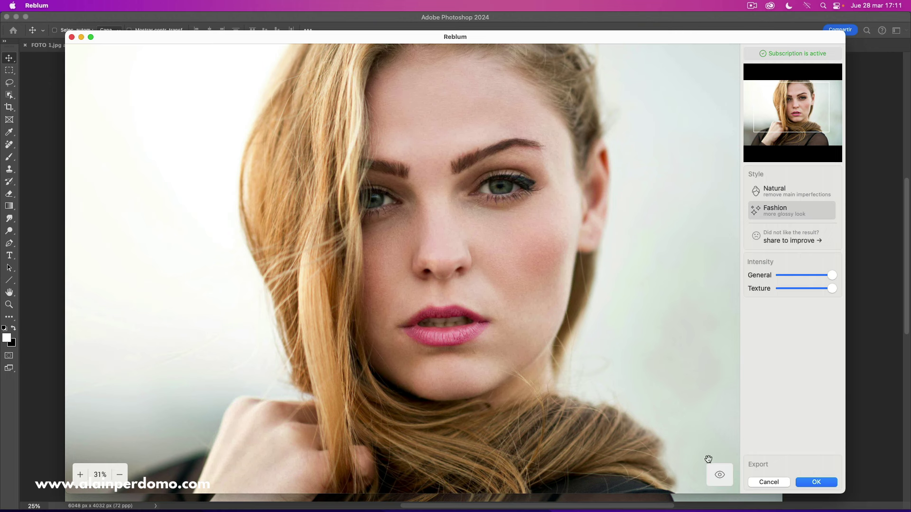
{"action": "left_click", "coordinate": [720, 475]}
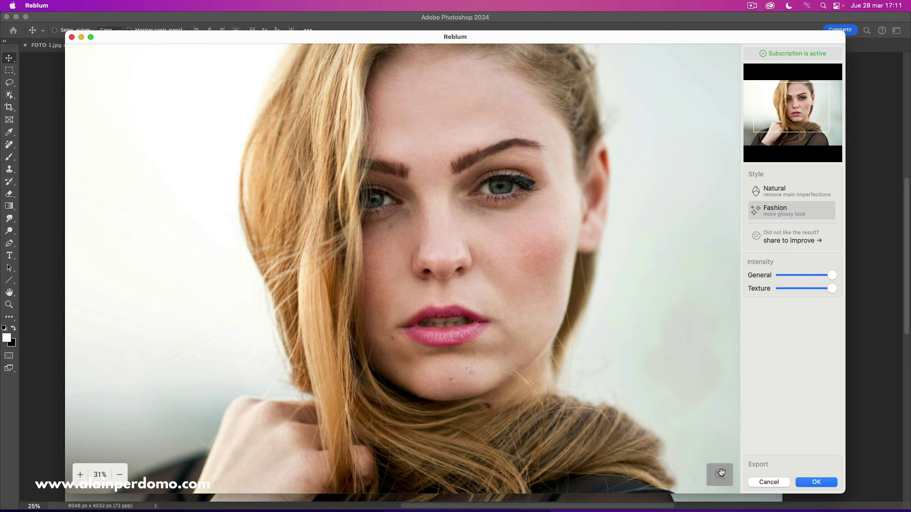
{"action": "left_click", "coordinate": [720, 474]}
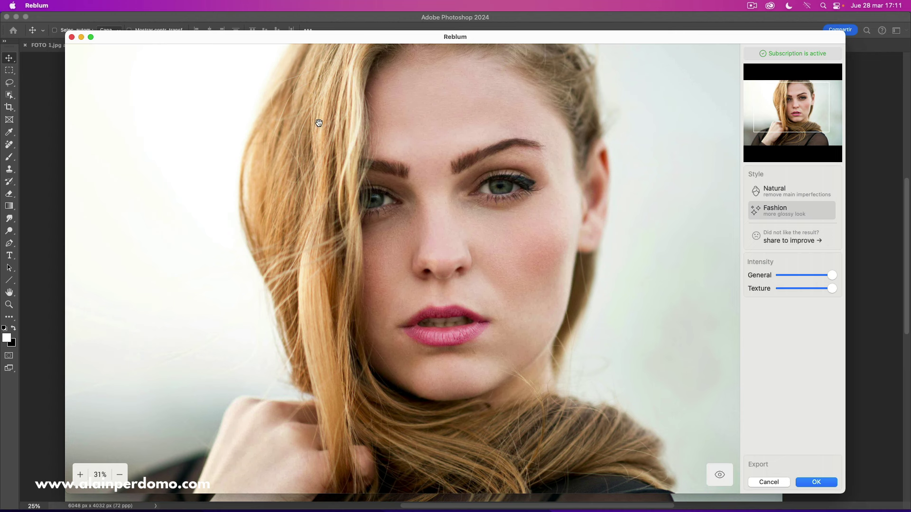
{"action": "left_click", "coordinate": [720, 474]}
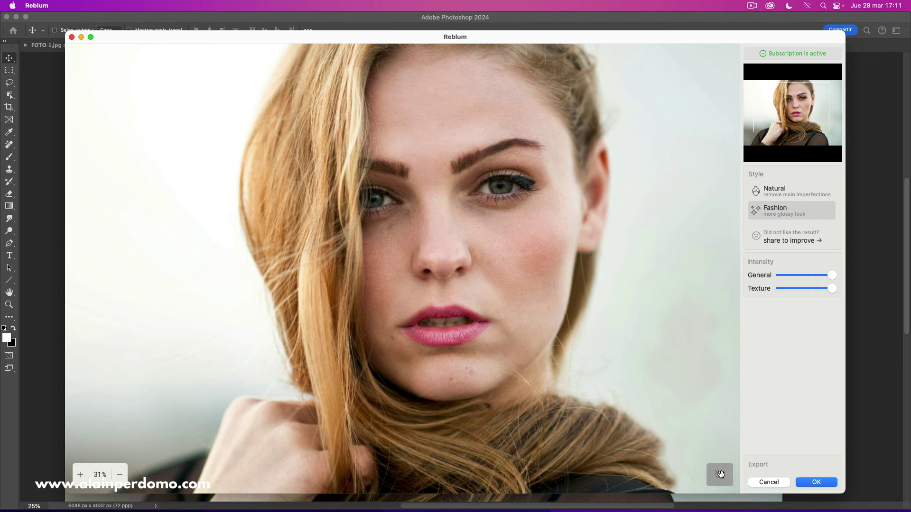
{"action": "left_click", "coordinate": [720, 475]}
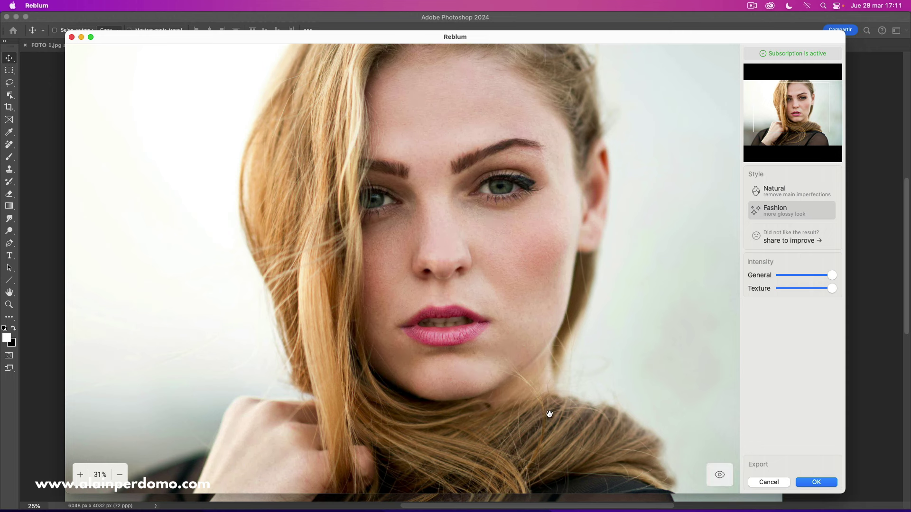
- Pan to the lower face and hand, compare again, then apply the retouch with OK
{"action": "left_click_drag", "start_coordinate": [550, 414], "coordinate": [553, 291]}
{"action": "left_click", "coordinate": [719, 475]}
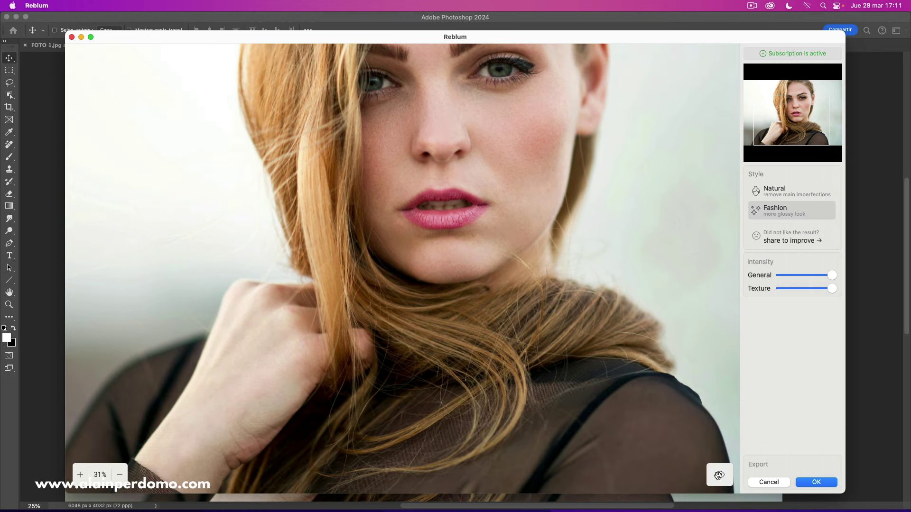
{"action": "left_click", "coordinate": [719, 475]}
{"action": "left_click", "coordinate": [717, 478]}
{"action": "left_click", "coordinate": [717, 475]}
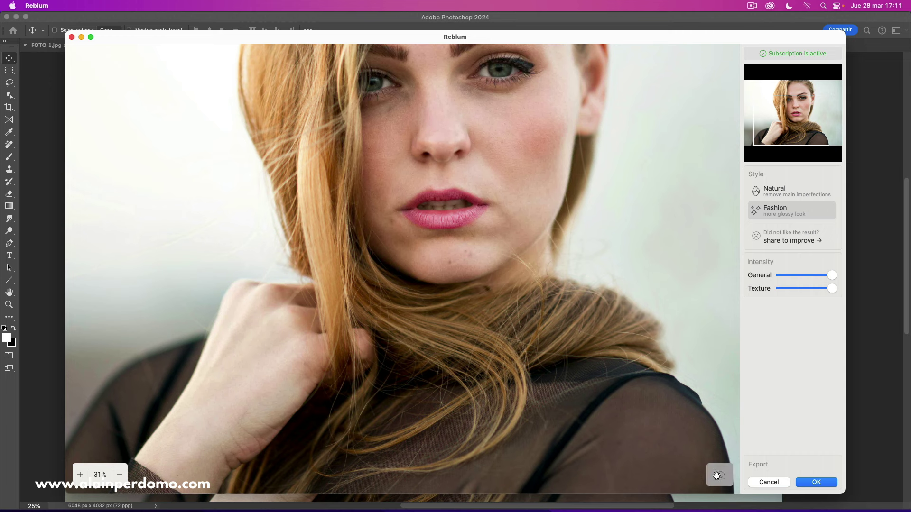
{"action": "mouse_move", "coordinate": [525, 221]}
{"action": "left_mouse_down"}
{"action": "mouse_move", "coordinate": [532, 354]}
{"action": "mouse_move", "coordinate": [631, 348]}
{"action": "left_mouse_up"}
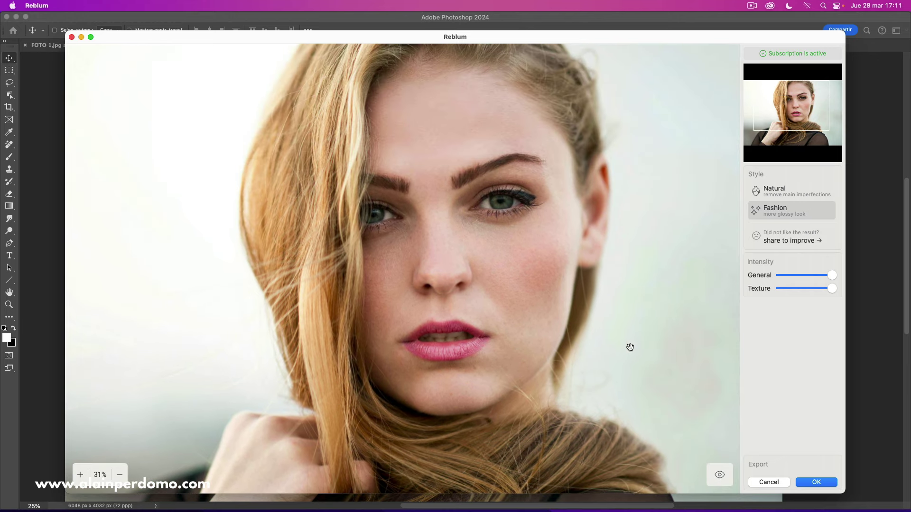
{"action": "left_click", "coordinate": [816, 483]}
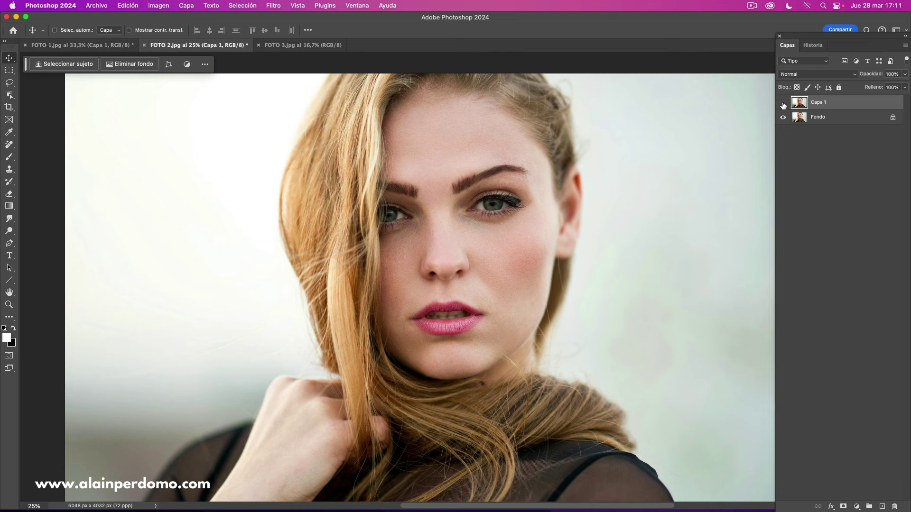
- Toggle FOTO 2's Capa 1 visibility to compare, leave it hidden, and switch to FOTO 3.jpg
{"action": "left_click", "coordinate": [783, 104]}
{"action": "left_click", "coordinate": [783, 104]}
{"action": "left_click", "coordinate": [782, 104]}
{"action": "left_click", "coordinate": [783, 104]}
{"action": "left_click", "coordinate": [783, 104]}
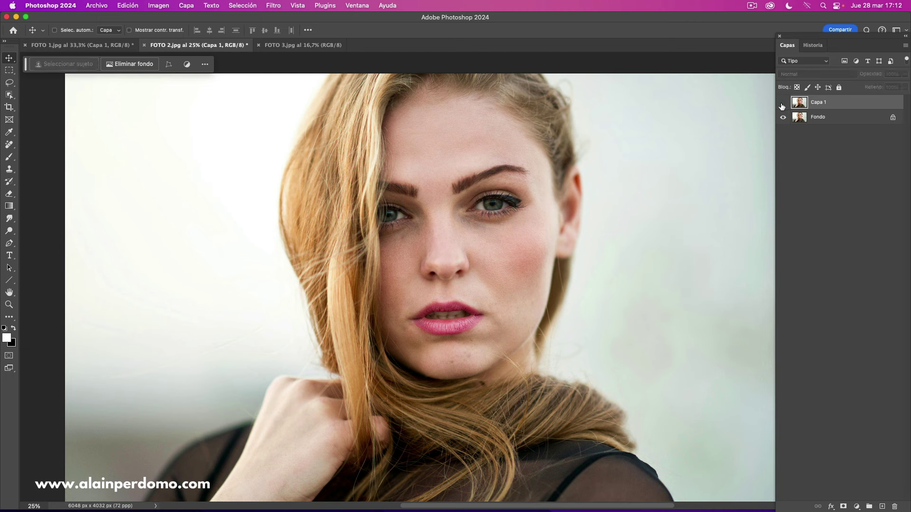
{"action": "left_click", "coordinate": [783, 105]}
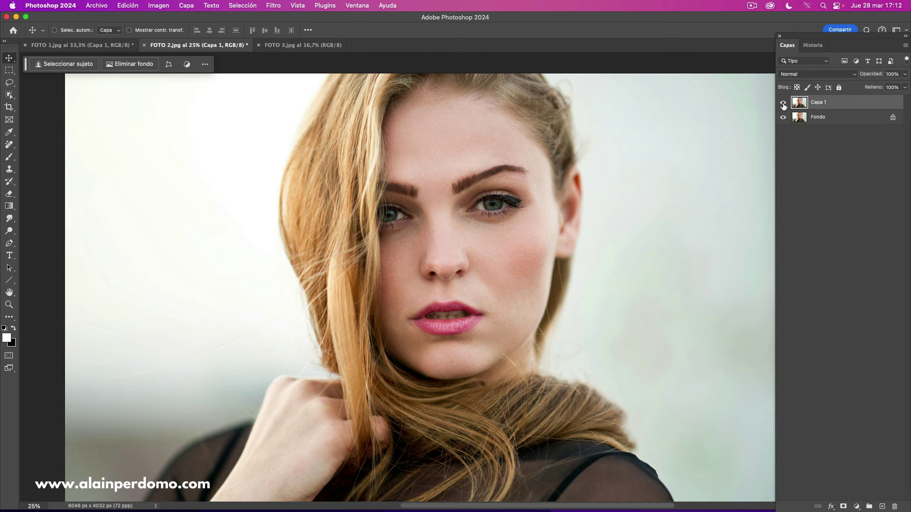
{"action": "left_click", "coordinate": [783, 105]}
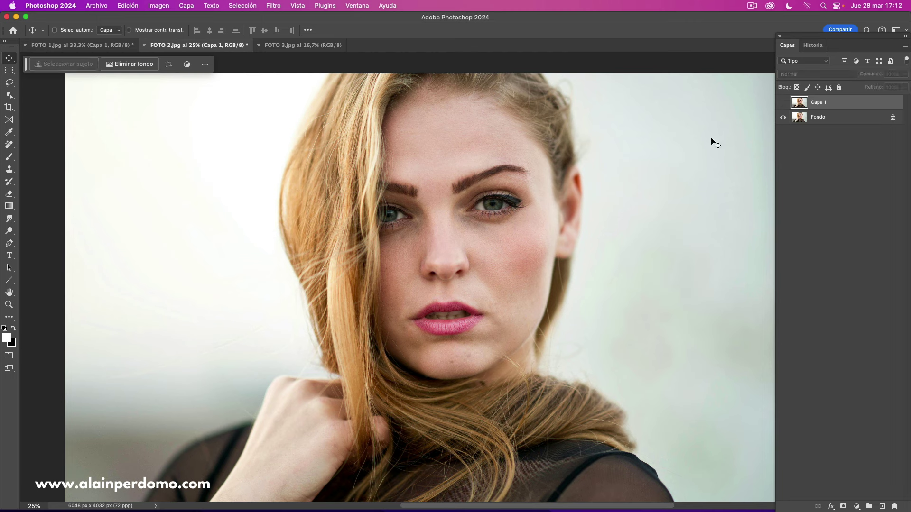
{"action": "left_click", "coordinate": [309, 45]}
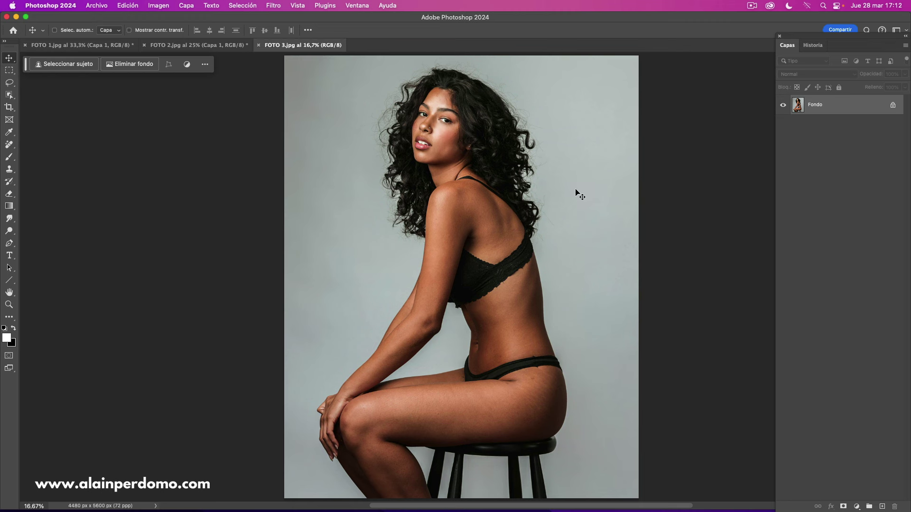
- Duplicate FOTO 3's Fondo layer with Cmd+J to create Capa 1
{"action": "key", "text": "super+j"}
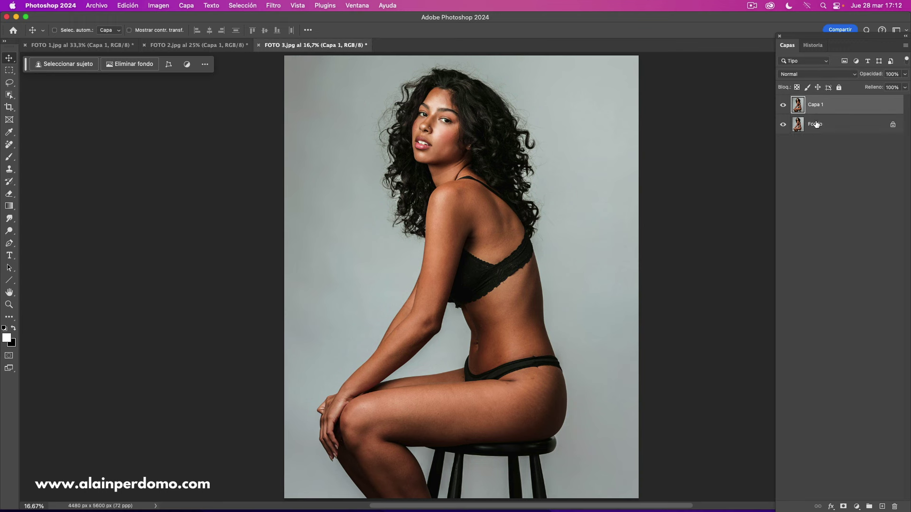
- Launch Reblum Retouch on the seated portrait's duplicate layer, zoom into the face and shoulder, and compare before/after
{"action": "left_click", "coordinate": [279, 10]}
{"action": "mouse_move", "coordinate": [335, 215]}
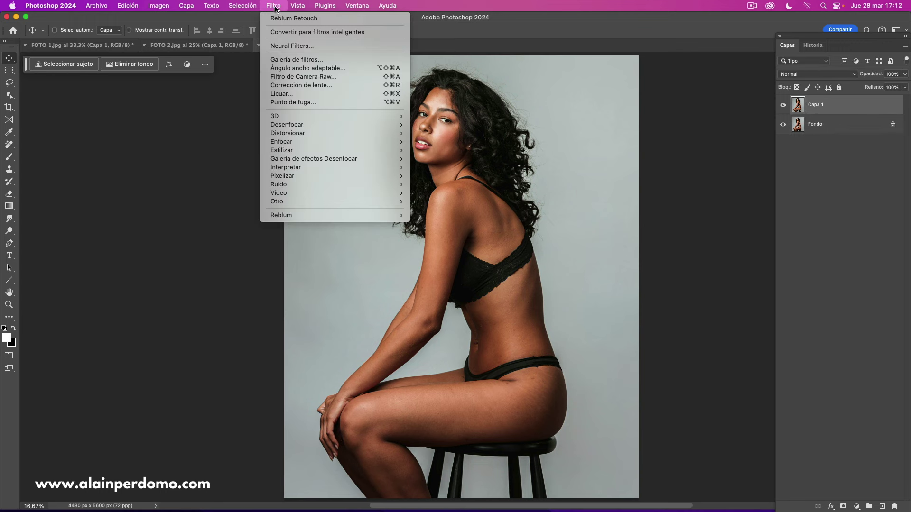
{"action": "left_click", "coordinate": [465, 214]}
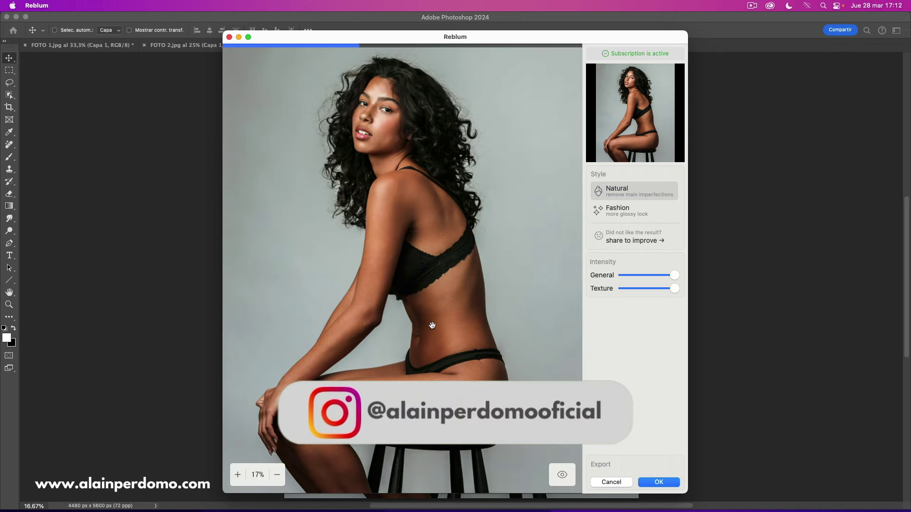
{"action": "left_click", "coordinate": [236, 475]}
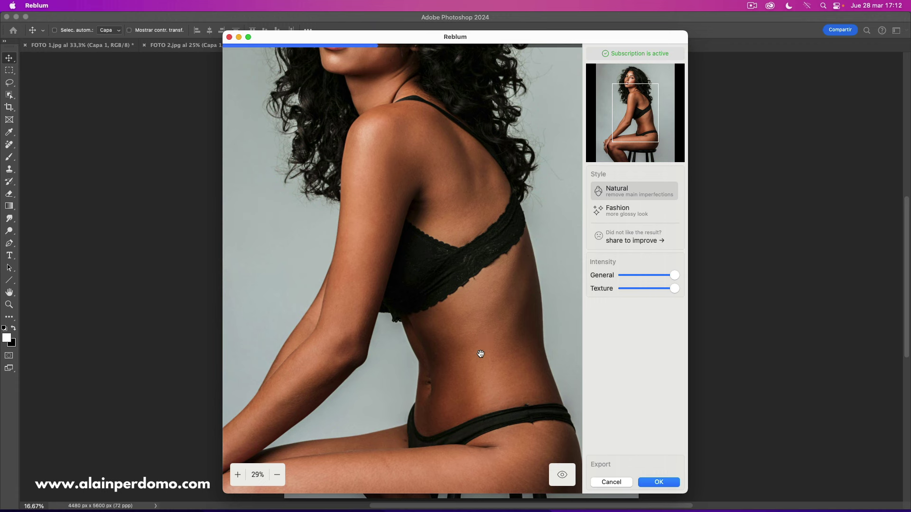
{"action": "left_click_drag", "start_coordinate": [401, 186], "coordinate": [439, 342]}
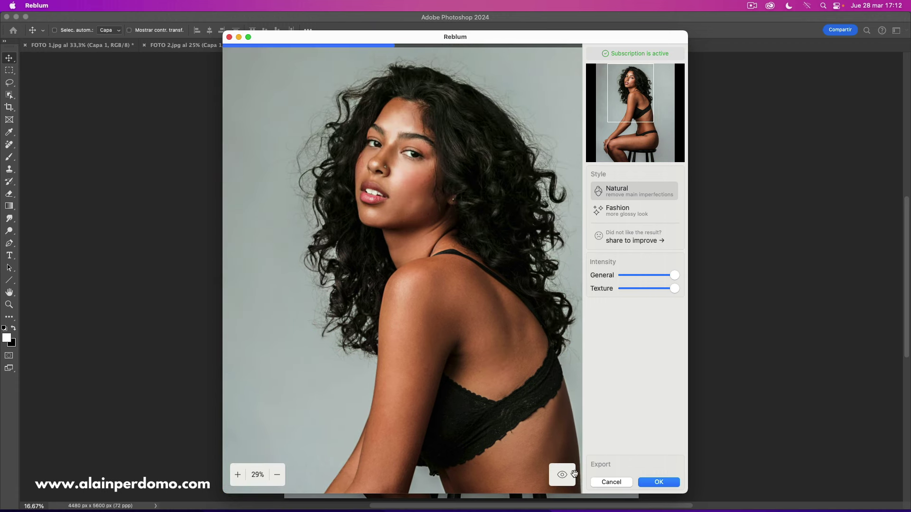
{"action": "left_click", "coordinate": [561, 475]}
{"action": "scroll", "coordinate": [498, 367], "scroll_direction": "down", "scroll_amount": 3}
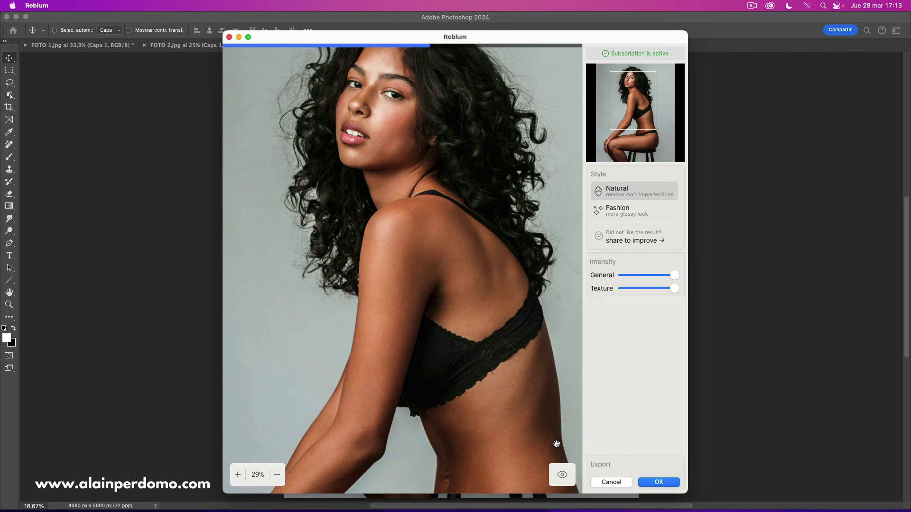
{"action": "left_click", "coordinate": [561, 475]}
{"action": "left_click", "coordinate": [562, 475]}
- Recheck the original versus retouched preview, then switch the retouch to the Fashion style at full intensity
{"action": "scroll", "coordinate": [450, 304], "scroll_direction": "down", "scroll_amount": 2}
{"action": "scroll", "coordinate": [446, 266], "scroll_direction": "down", "scroll_amount": 2}
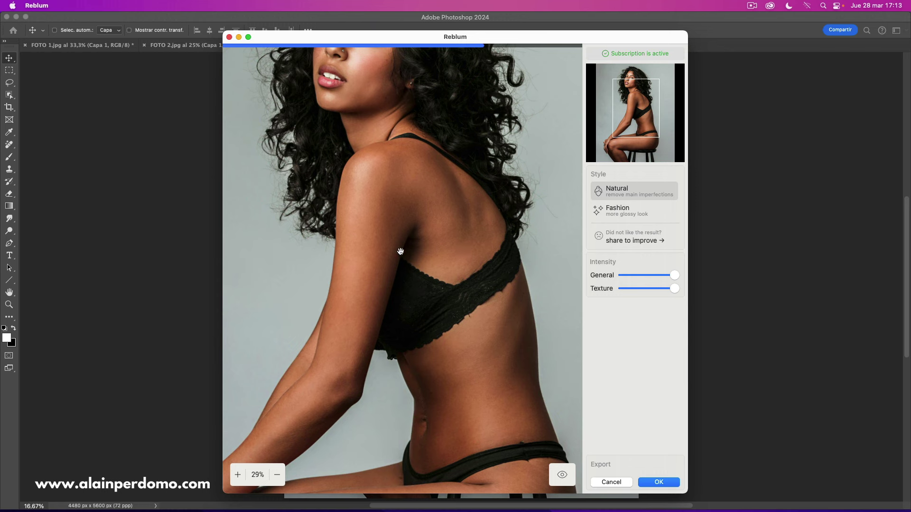
{"action": "scroll", "coordinate": [468, 327], "scroll_direction": "down", "scroll_amount": 1}
{"action": "scroll", "coordinate": [465, 308], "scroll_direction": "down", "scroll_amount": 2}
{"action": "scroll", "coordinate": [464, 300], "scroll_direction": "down", "scroll_amount": 2}
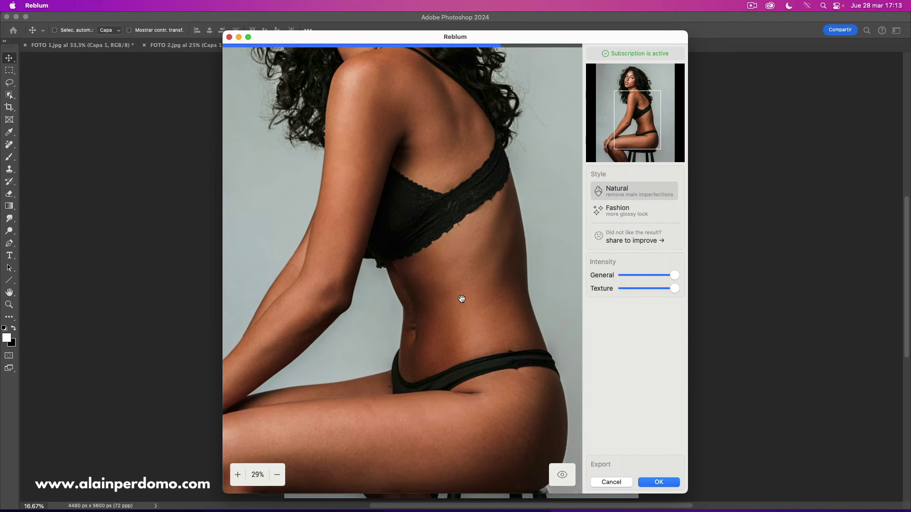
{"action": "scroll", "coordinate": [460, 299], "scroll_direction": "down", "scroll_amount": 2}
{"action": "scroll", "coordinate": [456, 298], "scroll_direction": "down", "scroll_amount": 2}
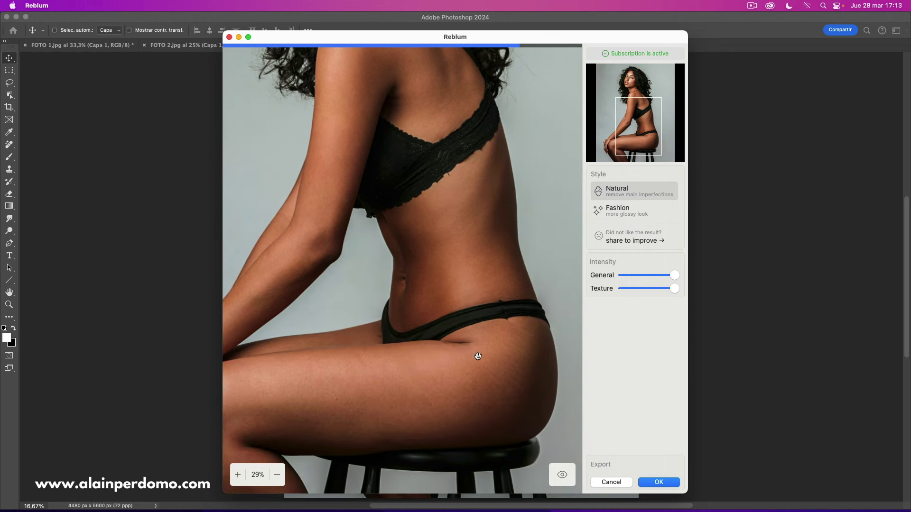
{"action": "left_click", "coordinate": [559, 476]}
{"action": "left_click", "coordinate": [558, 476]}
{"action": "left_click", "coordinate": [623, 214]}
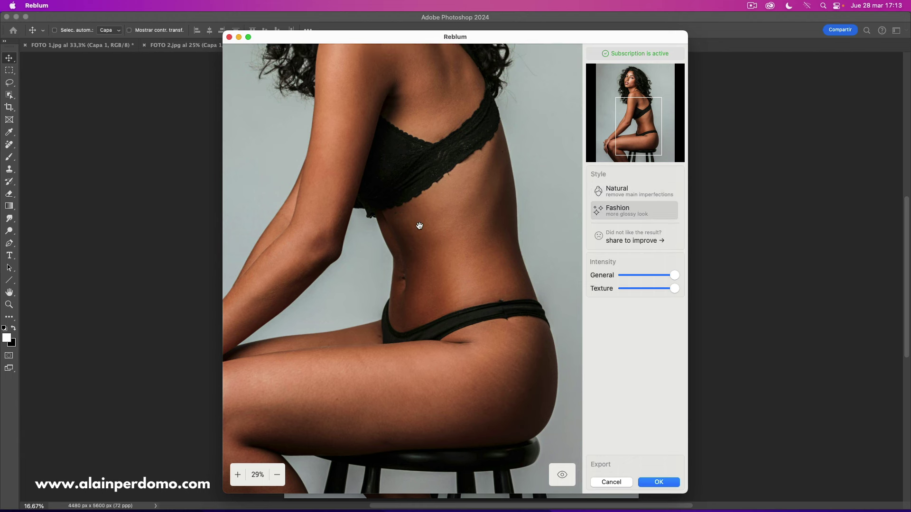
- Compare the Fashion retouch with the original across the shoulder, face, hips and stool
{"action": "left_click_drag", "start_coordinate": [419, 226], "coordinate": [437, 265]}
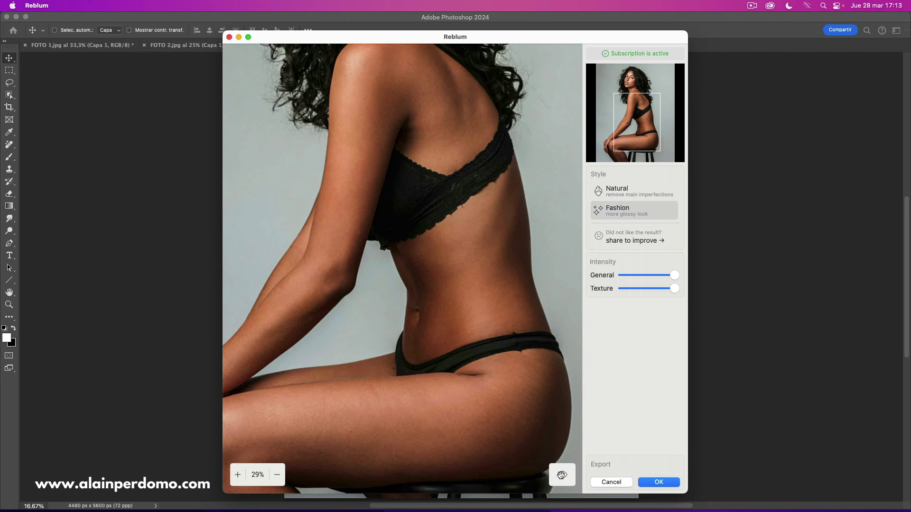
{"action": "left_click", "coordinate": [561, 475]}
{"action": "left_click", "coordinate": [562, 475]}
{"action": "left_click", "coordinate": [562, 475]}
{"action": "left_click_drag", "start_coordinate": [437, 173], "coordinate": [464, 306]}
{"action": "left_click_drag", "start_coordinate": [501, 414], "coordinate": [456, 203]}
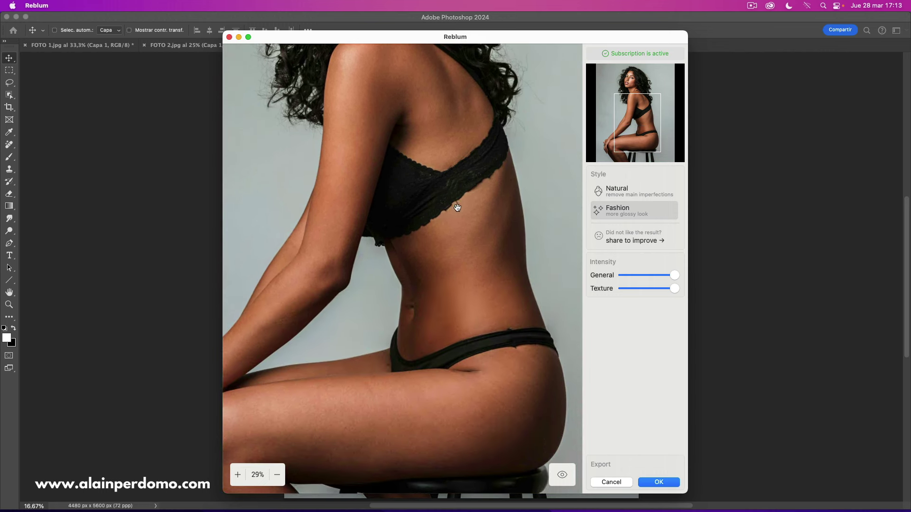
{"action": "left_click_drag", "start_coordinate": [492, 378], "coordinate": [496, 345]}
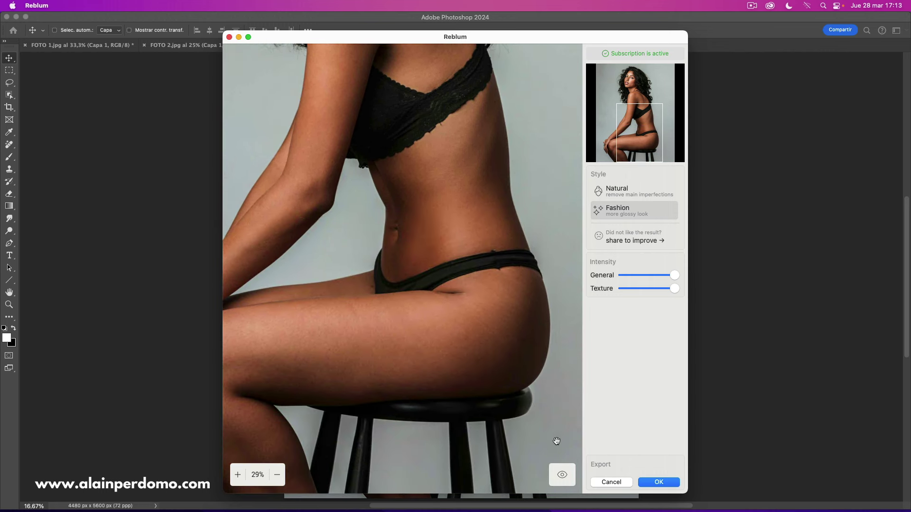
- Inspect the retouched hair, face and torso skin, then apply the Fashion retouch as Capa 1
{"action": "left_click", "coordinate": [563, 475]}
{"action": "left_click", "coordinate": [563, 475]}
{"action": "left_click_drag", "start_coordinate": [459, 236], "coordinate": [474, 320]}
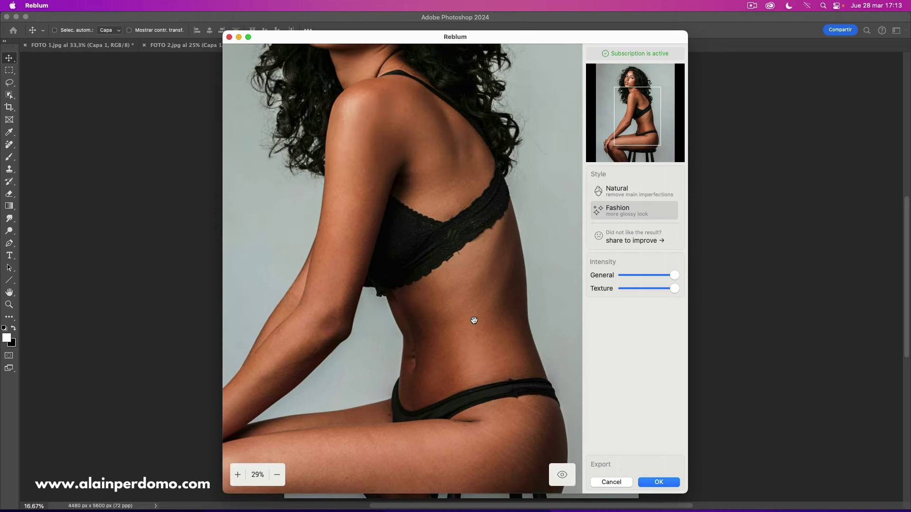
{"action": "mouse_move", "coordinate": [456, 261]}
{"action": "left_mouse_down"}
{"action": "mouse_move", "coordinate": [451, 279]}
{"action": "mouse_move", "coordinate": [468, 311]}
{"action": "left_mouse_up"}
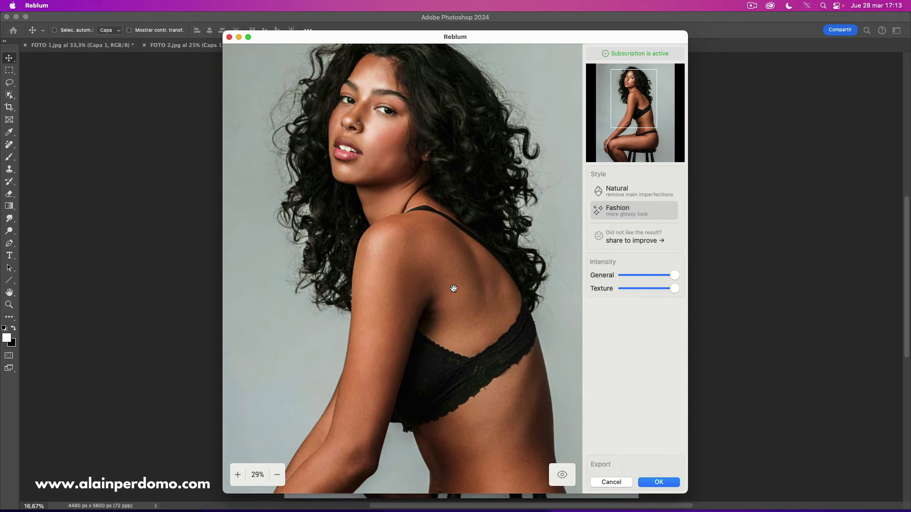
{"action": "left_click_drag", "start_coordinate": [475, 362], "coordinate": [474, 341]}
{"action": "scroll", "coordinate": [470, 340], "scroll_direction": "up", "scroll_amount": 5}
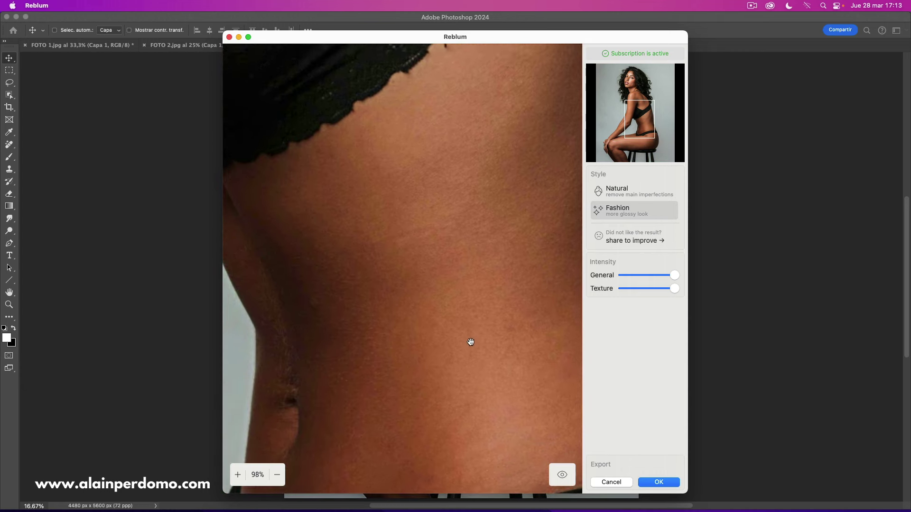
{"action": "left_click", "coordinate": [659, 483]}
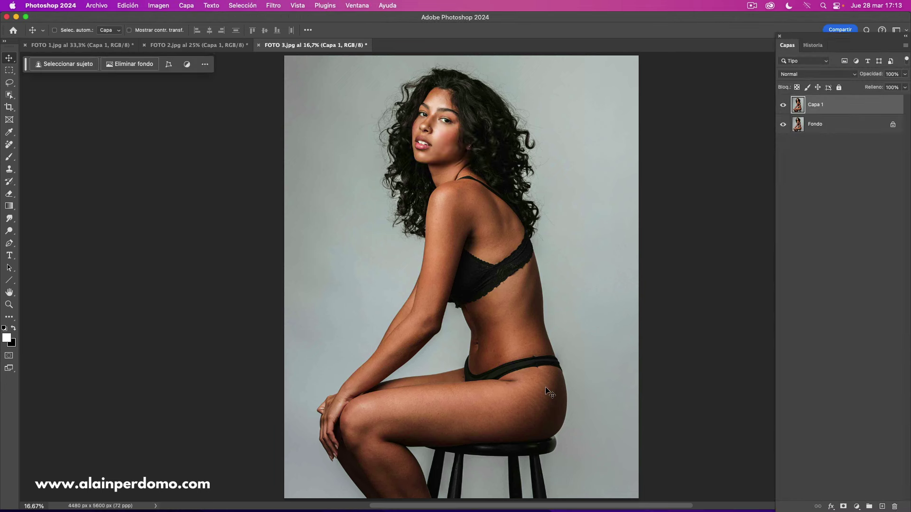
- Compare Capa 1 on and off, duplicate it as Capa 1 copia, and open the Filtro menu
{"action": "left_click", "coordinate": [783, 105]}
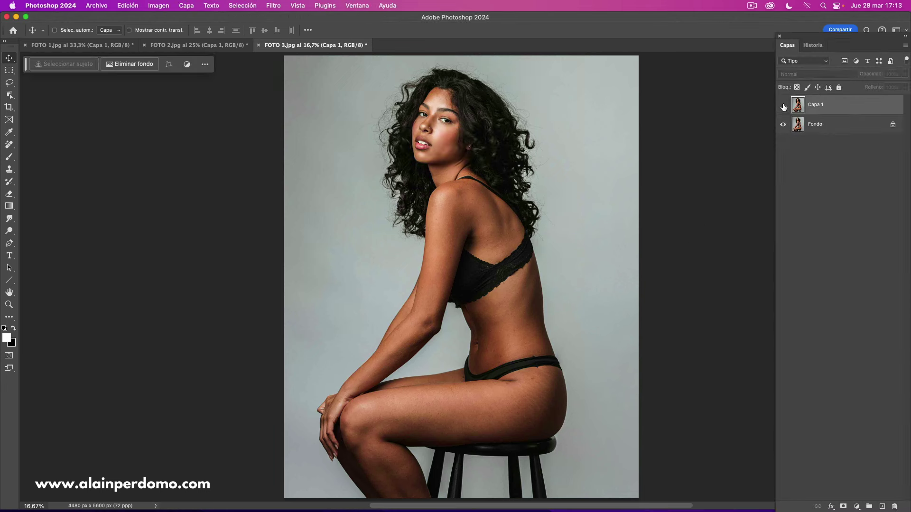
{"action": "left_click", "coordinate": [784, 106]}
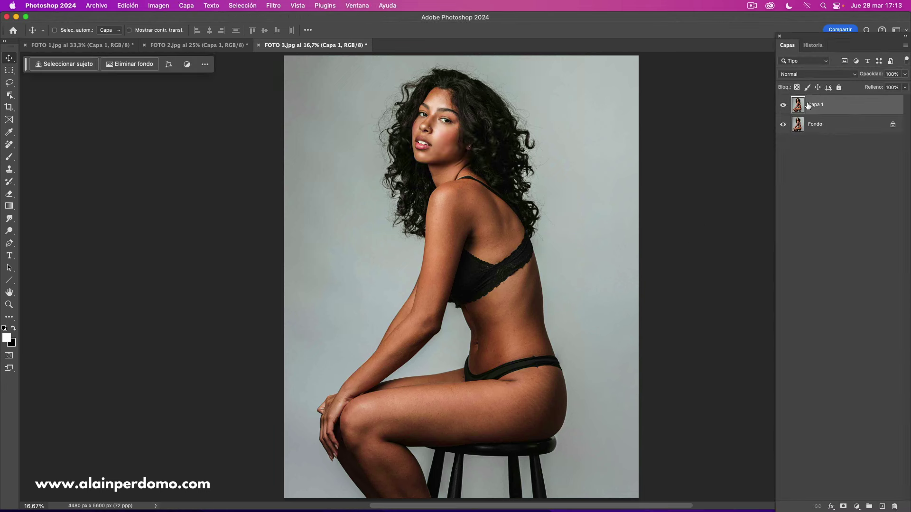
{"action": "key", "text": "super+j"}
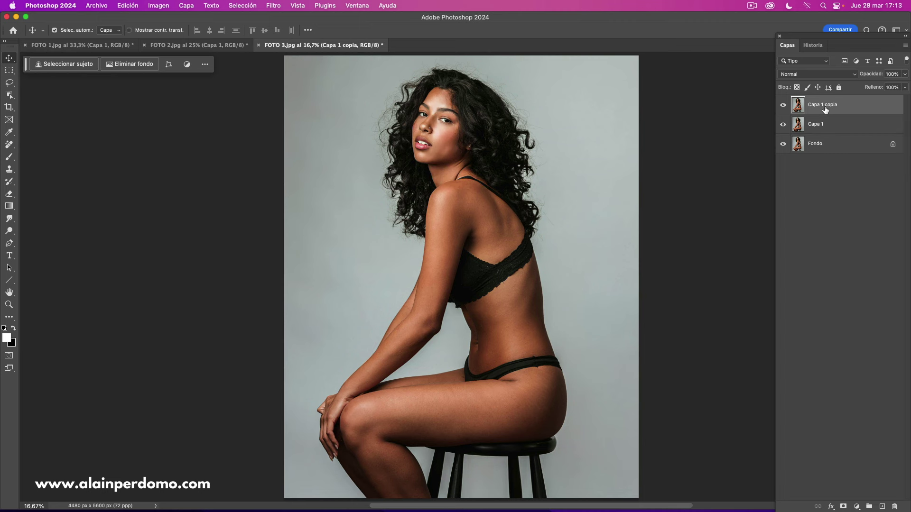
{"action": "left_click", "coordinate": [274, 7]}
{"action": "mouse_move", "coordinate": [333, 215]}
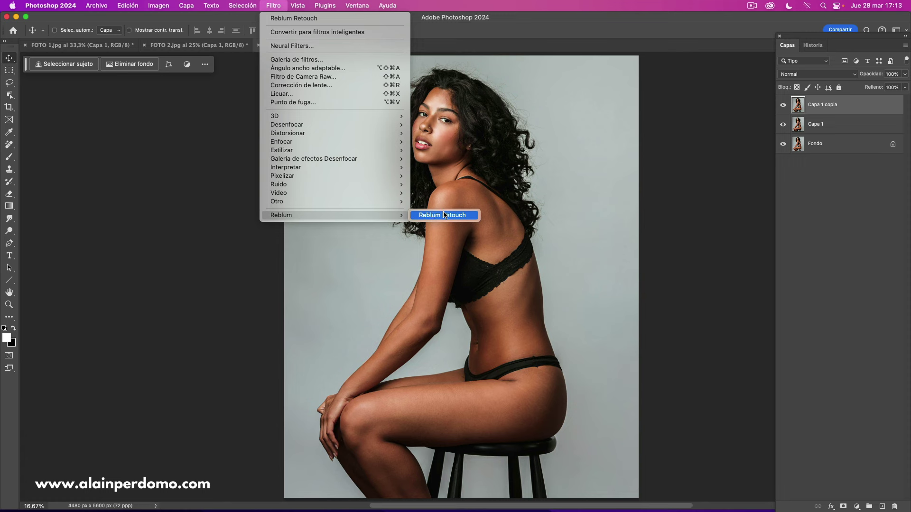
- Apply a second full-intensity Fashion retouch to Capa 1 copia after a quick before/after check
{"action": "left_click", "coordinate": [444, 215]}
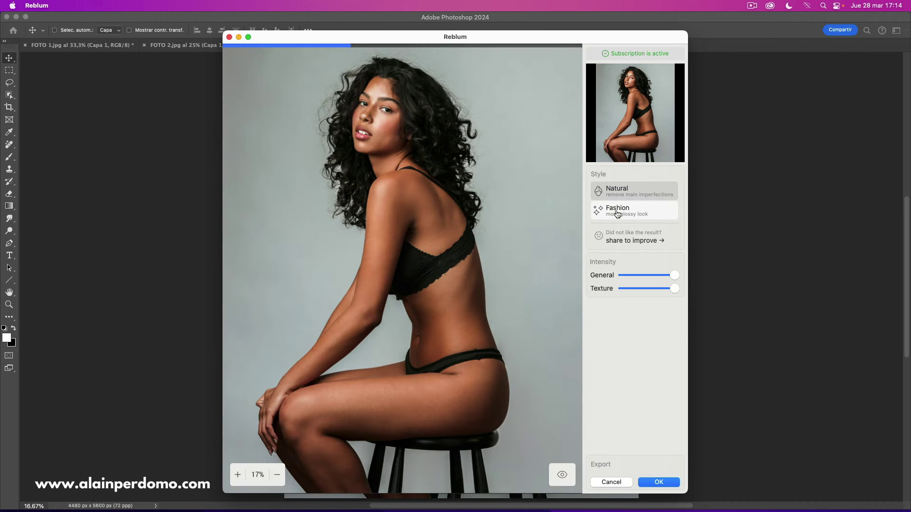
{"action": "left_click", "coordinate": [619, 214]}
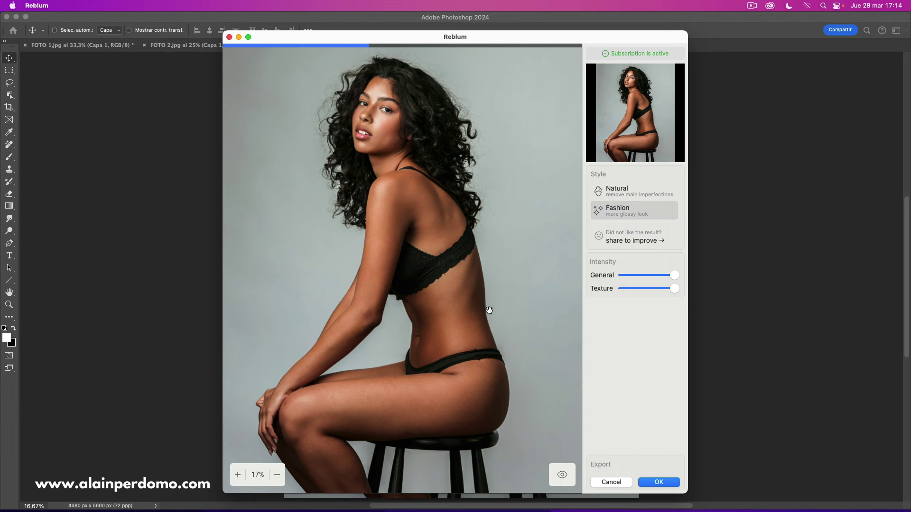
{"action": "scroll", "coordinate": [417, 397], "scroll_direction": "up", "scroll_amount": 2}
{"action": "scroll", "coordinate": [404, 421], "scroll_direction": "down", "scroll_amount": 2}
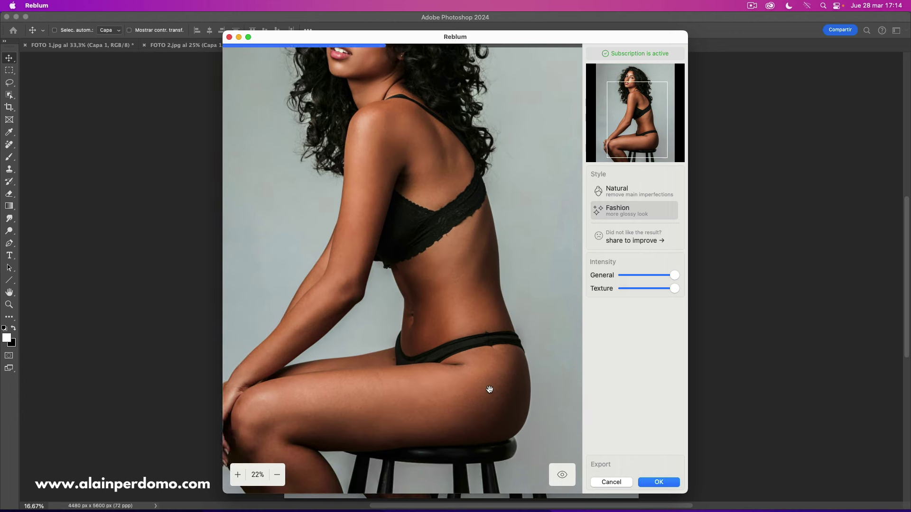
{"action": "scroll", "coordinate": [489, 386], "scroll_direction": "down", "scroll_amount": 2}
{"action": "left_click", "coordinate": [560, 475]}
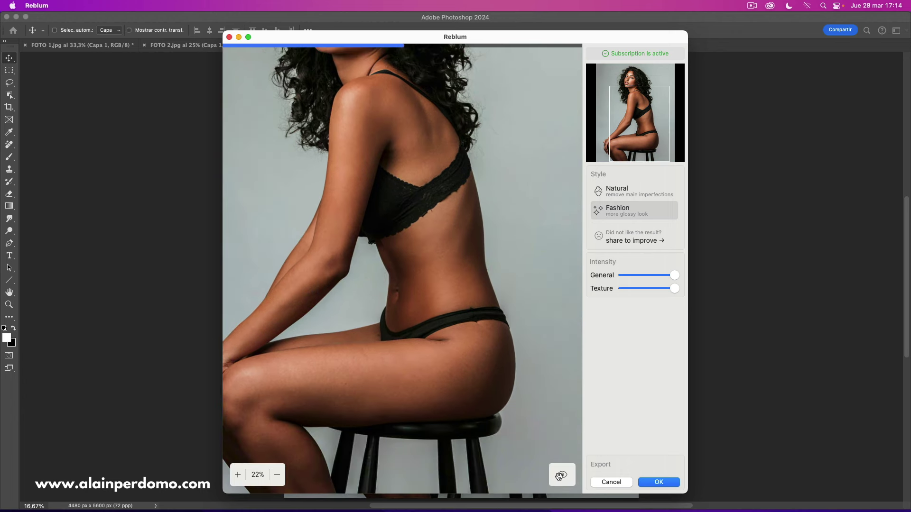
{"action": "left_click", "coordinate": [560, 476]}
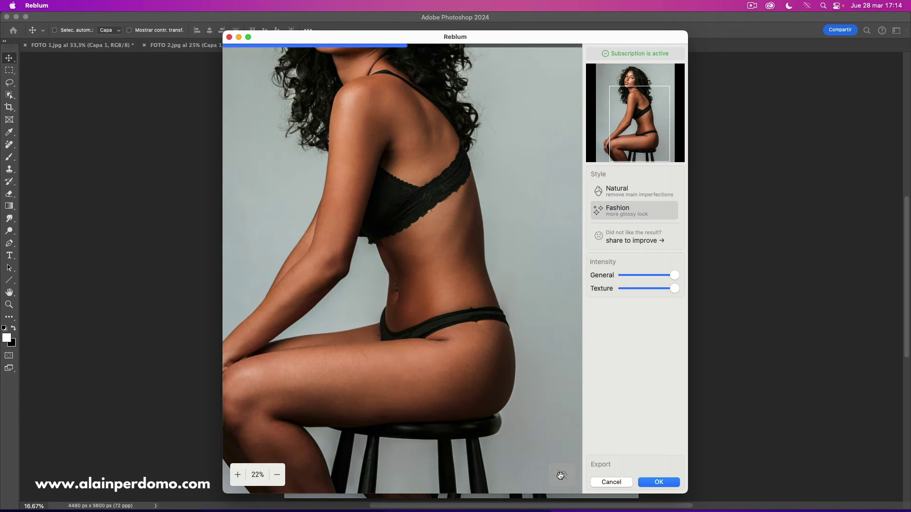
{"action": "left_click", "coordinate": [659, 483]}
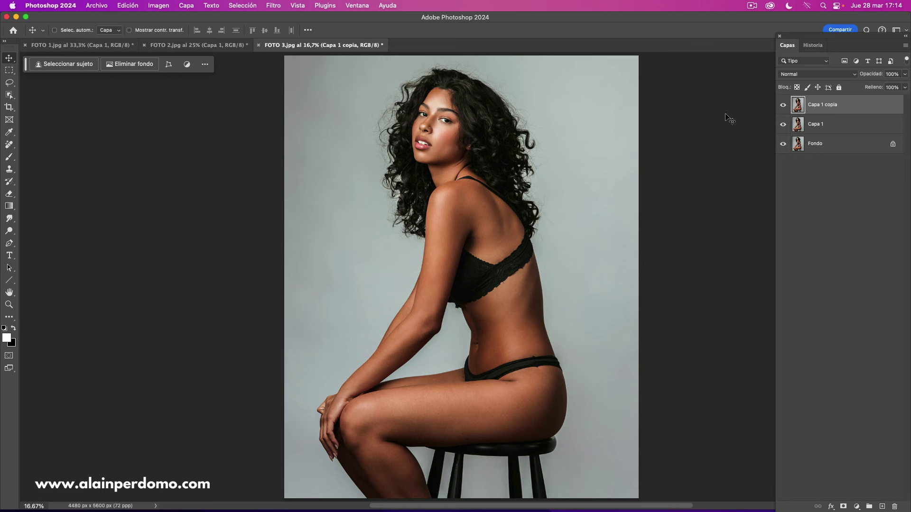
- Merge both retouched layers into a single Capa 1 copia layer with Ctrl+E and zoom in
{"action": "left_click", "coordinate": [839, 126], "text": "shift"}
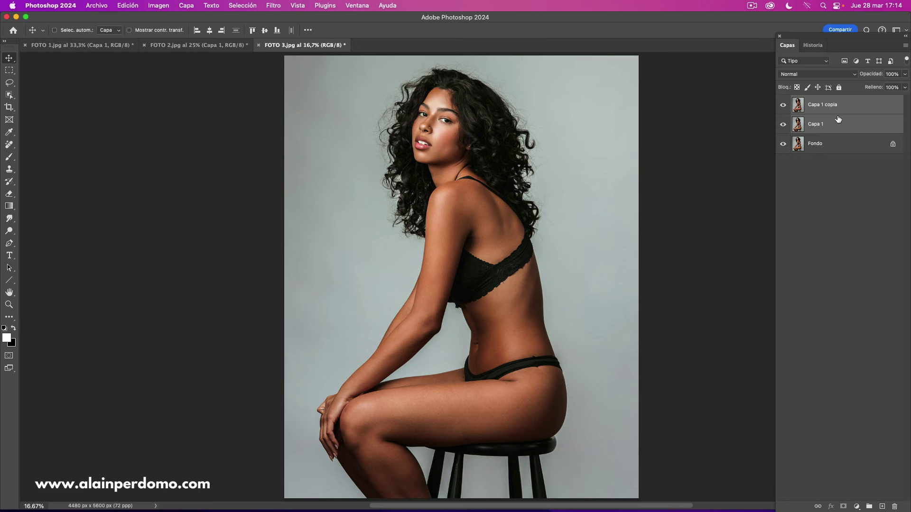
{"action": "key", "text": "ctrl+e"}
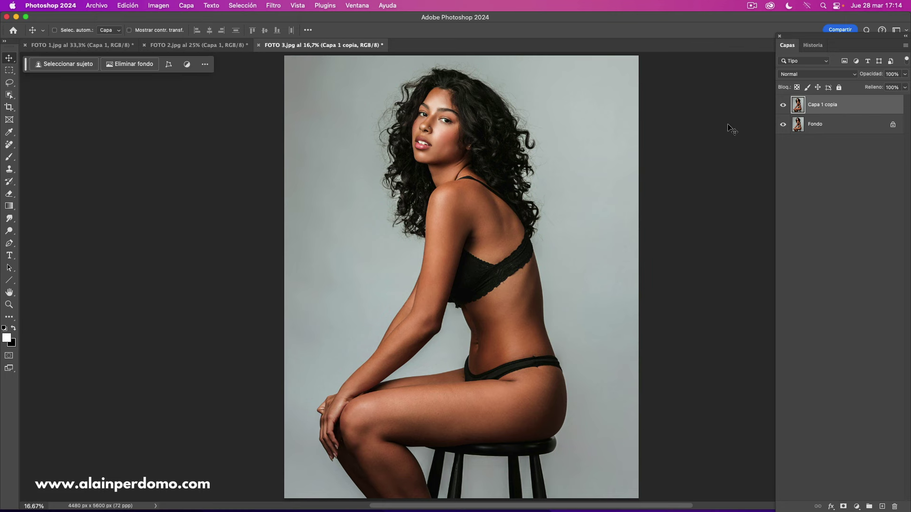
{"action": "key", "text": "ctrl+plus"}
{"action": "key", "text": "ctrl+plus"}
{"action": "scroll", "coordinate": [524, 331], "scroll_direction": "down", "scroll_amount": 5}
{"action": "scroll", "coordinate": [465, 242], "scroll_direction": "down", "scroll_amount": 1}
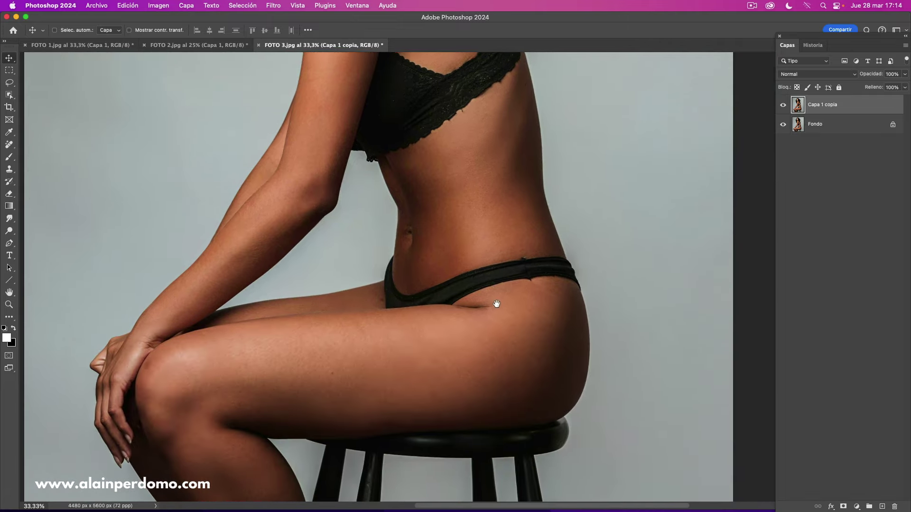
- Toggle Capa 1 copia's visibility to compare the body and face skin before and after retouching
{"action": "left_click", "coordinate": [784, 106]}
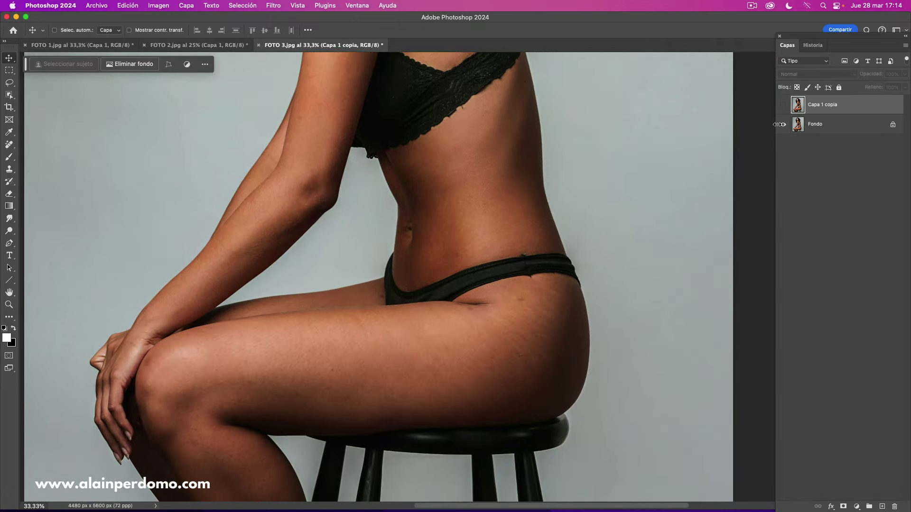
{"action": "left_click", "coordinate": [783, 105]}
{"action": "left_click", "coordinate": [783, 105]}
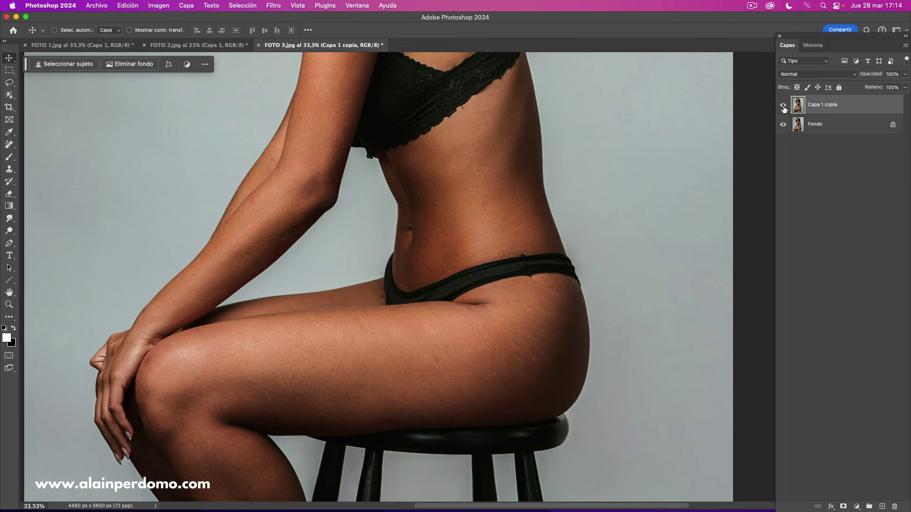
{"action": "left_click", "coordinate": [783, 106]}
{"action": "left_click", "coordinate": [783, 107]}
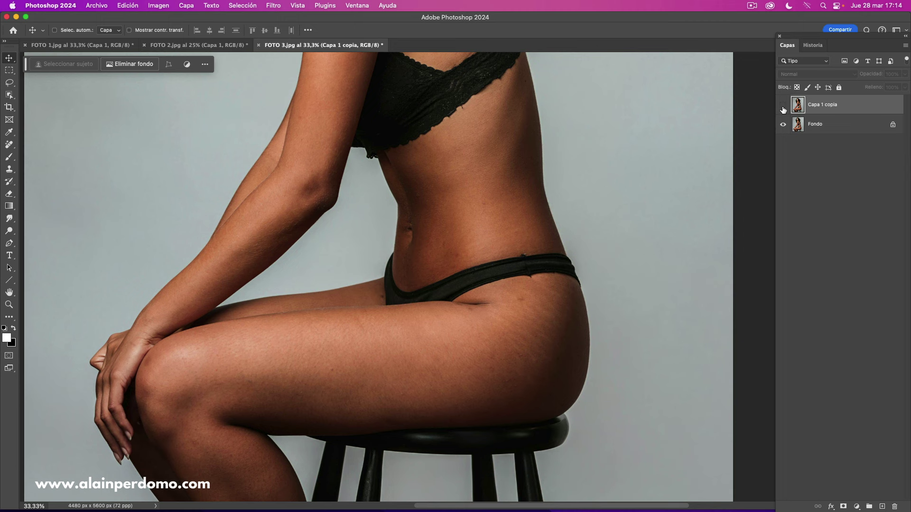
{"action": "left_click", "coordinate": [783, 106]}
{"action": "left_click_drag", "start_coordinate": [445, 163], "coordinate": [484, 403]}
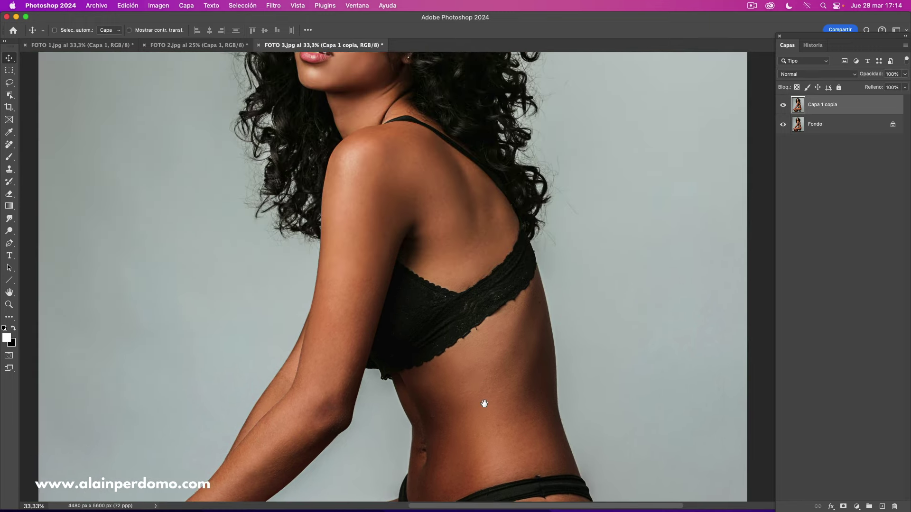
{"action": "left_click_drag", "start_coordinate": [463, 307], "coordinate": [488, 386]}
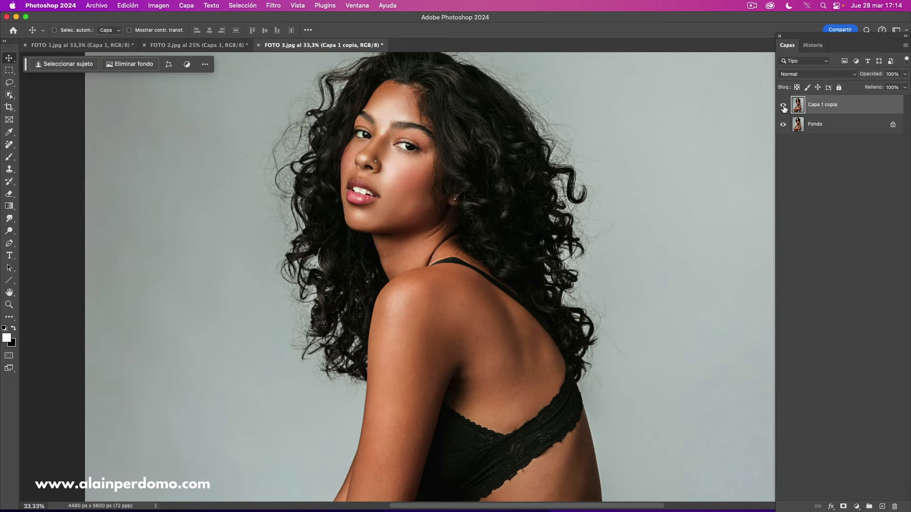
{"action": "left_click", "coordinate": [783, 106]}
{"action": "left_click", "coordinate": [784, 106]}
{"action": "left_click", "coordinate": [783, 107]}
{"action": "left_click", "coordinate": [784, 106]}
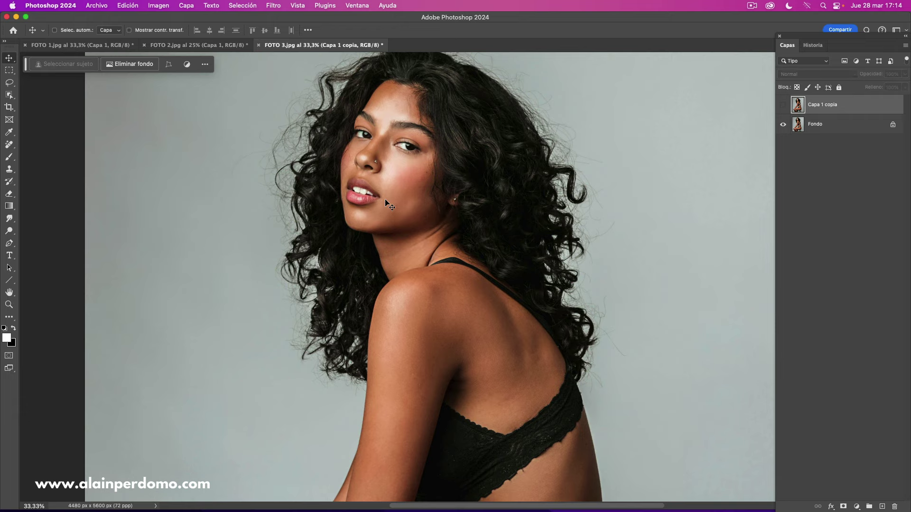
- Pan to the face, compare it with and without the retouch, then zoom out
{"action": "scroll", "coordinate": [386, 200], "scroll_direction": "up", "scroll_amount": 3}
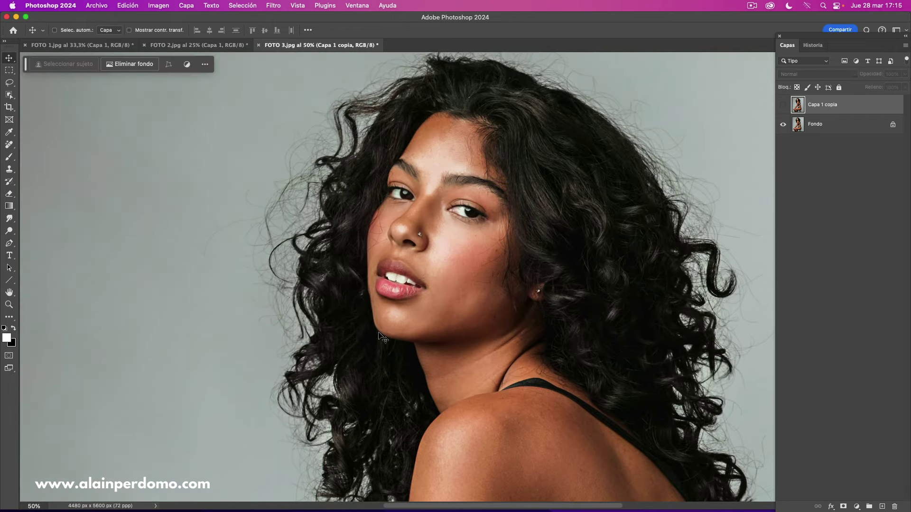
{"action": "scroll", "coordinate": [435, 272], "scroll_direction": "up", "scroll_amount": 1}
{"action": "scroll", "coordinate": [431, 223], "scroll_direction": "right", "scroll_amount": 2}
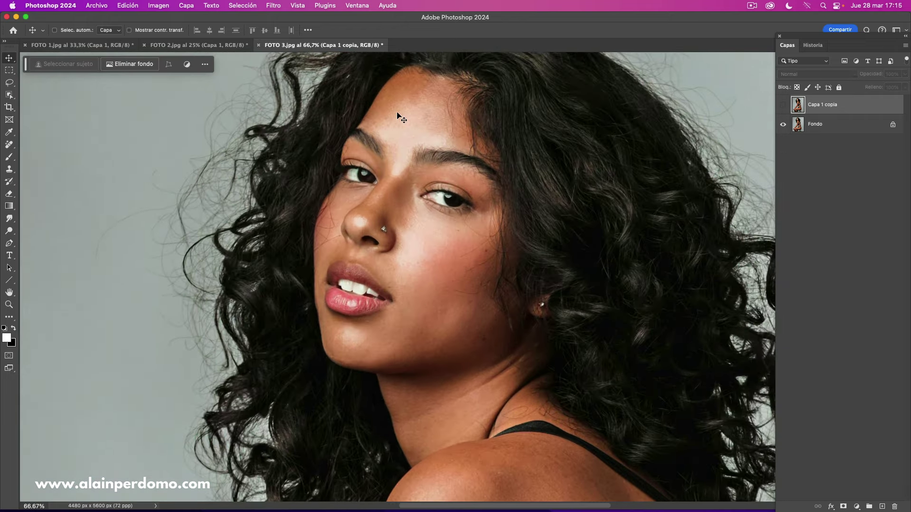
{"action": "left_click", "coordinate": [783, 105]}
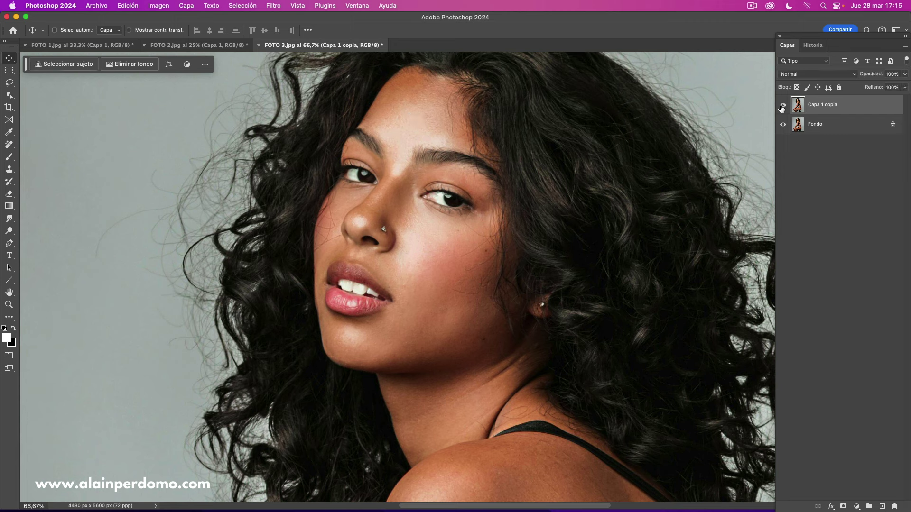
{"action": "left_click", "coordinate": [784, 106]}
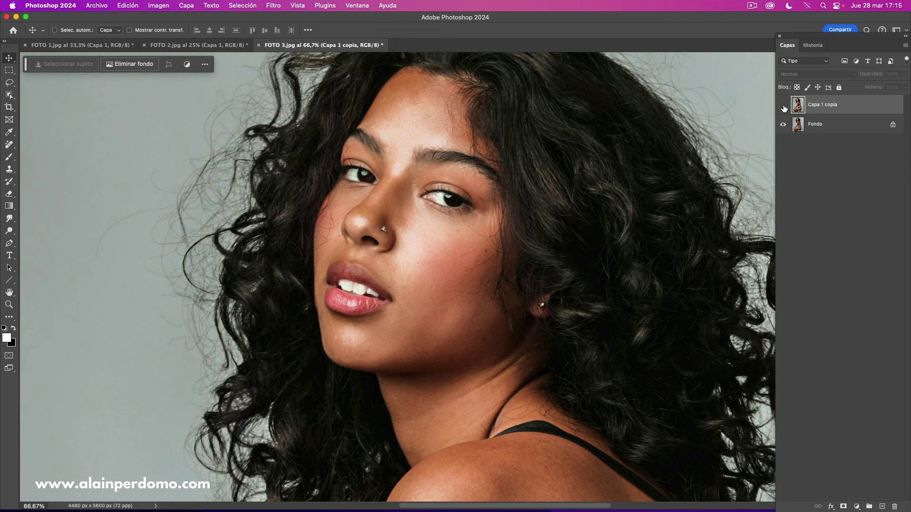
{"action": "left_click", "coordinate": [784, 106]}
{"action": "left_click", "coordinate": [784, 107]}
{"action": "left_click", "coordinate": [783, 107]}
{"action": "left_click", "coordinate": [783, 108]}
{"action": "left_click", "coordinate": [783, 107]}
{"action": "key", "text": "super+minus"}
{"action": "key", "text": "super+minus"}
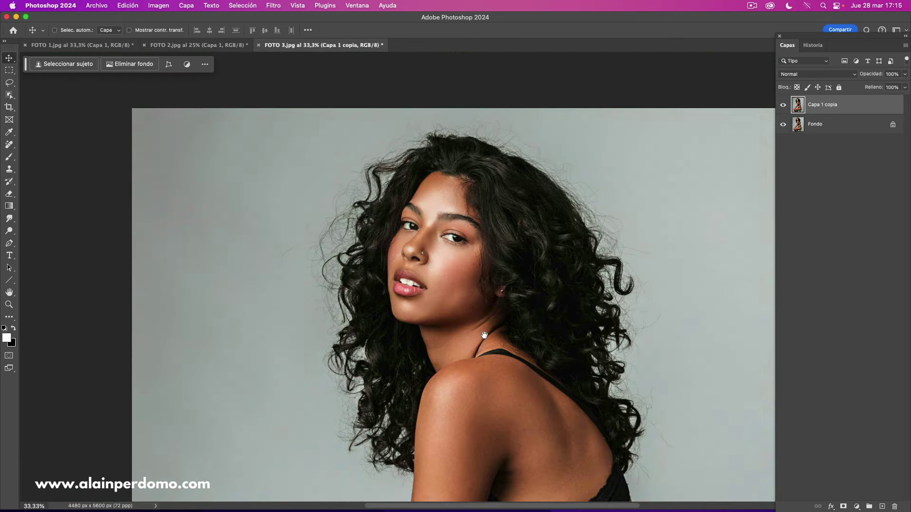
{"action": "left_click_drag", "start_coordinate": [484, 336], "coordinate": [447, 264]}
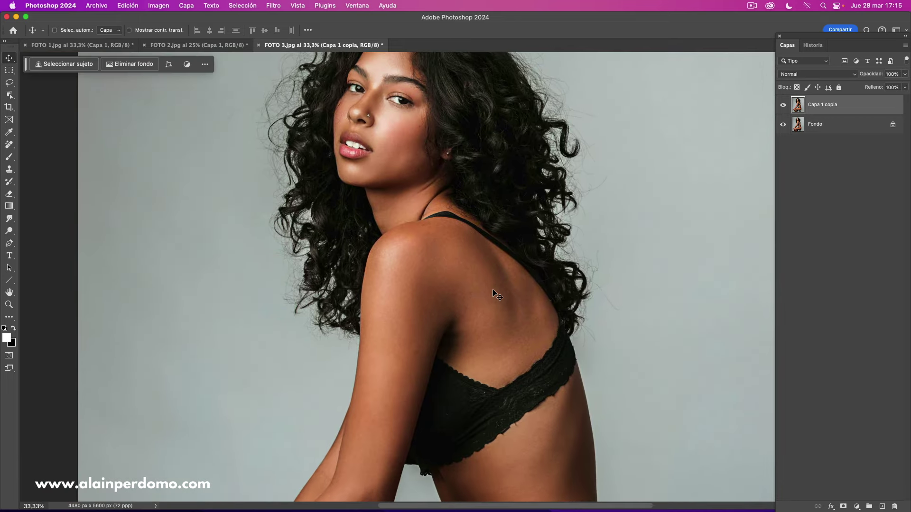
{"action": "key", "text": "super+minus"}
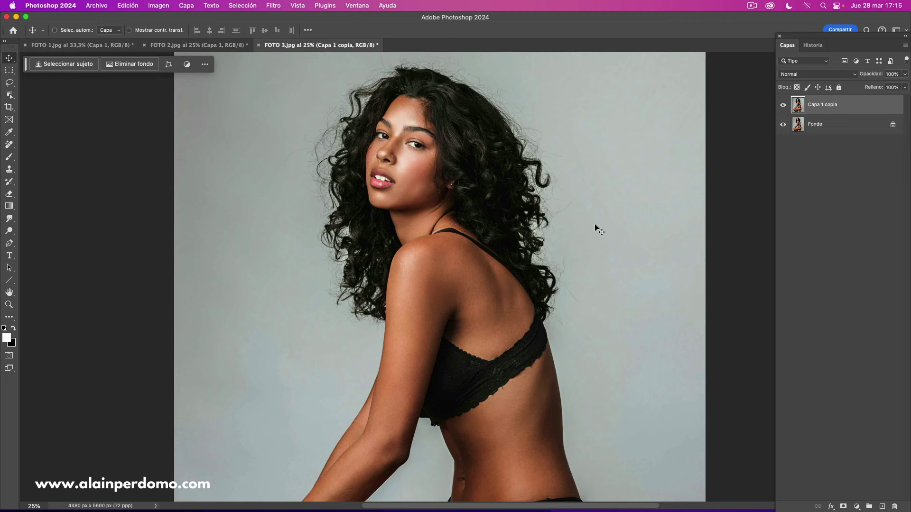